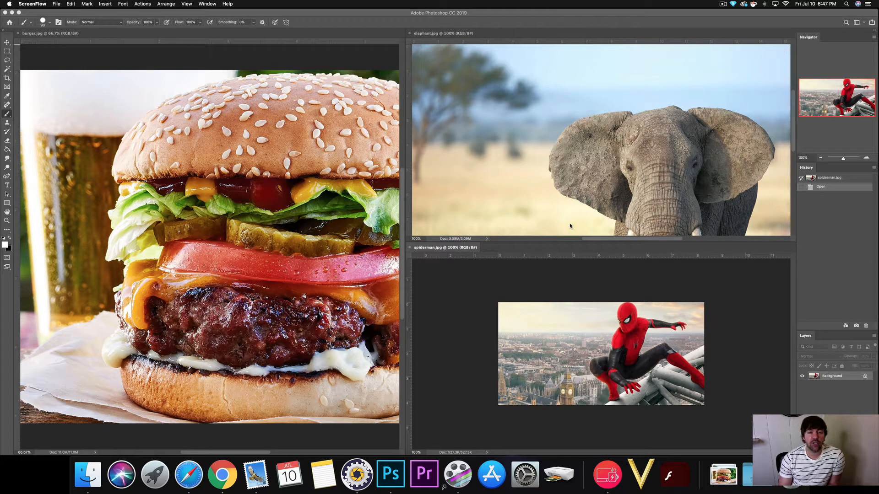
# Close the current Photoshop window, relaunch Photoshop, and open burger.jpg, elephant.jpg and spiderman.jpg together from the Downloads folder
pyautogui.click(5, 13)
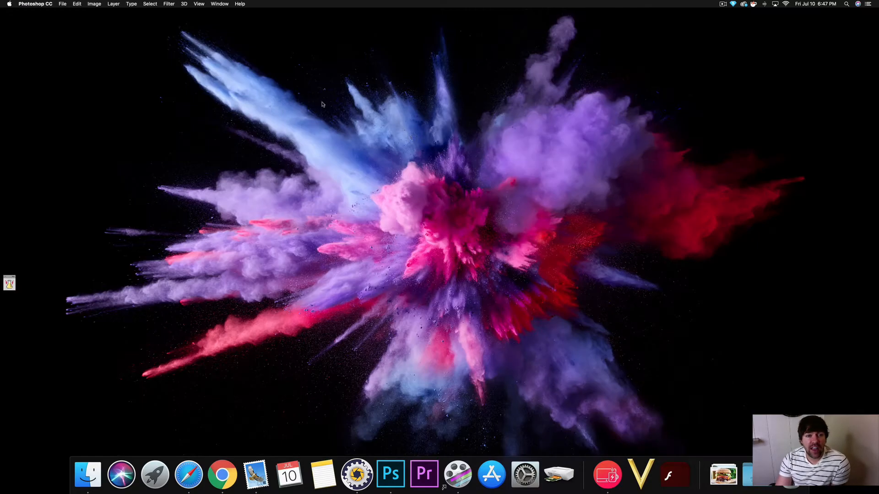
pyautogui.click(392, 476)
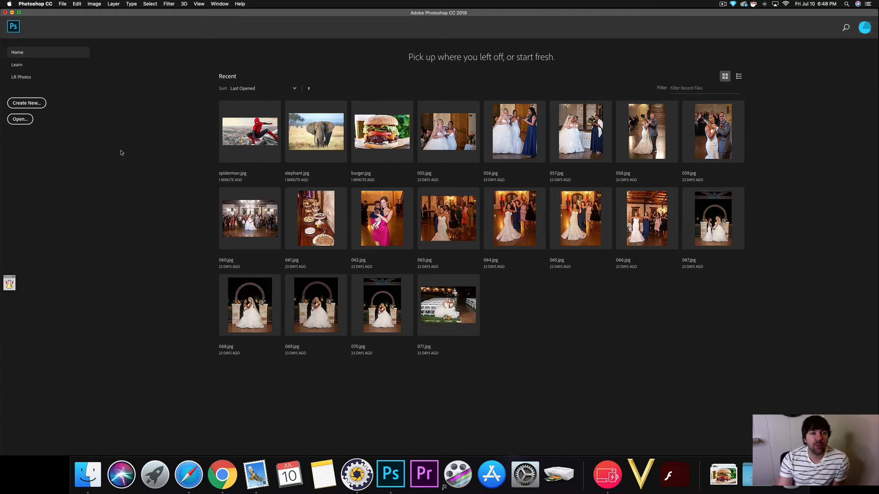
pyautogui.click(30, 119)
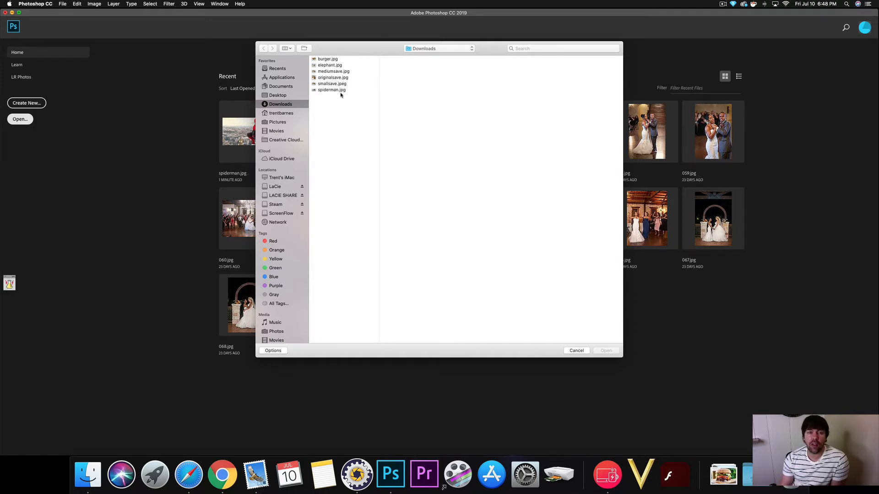
pyautogui.click(330, 60)
pyautogui.click(333, 65)
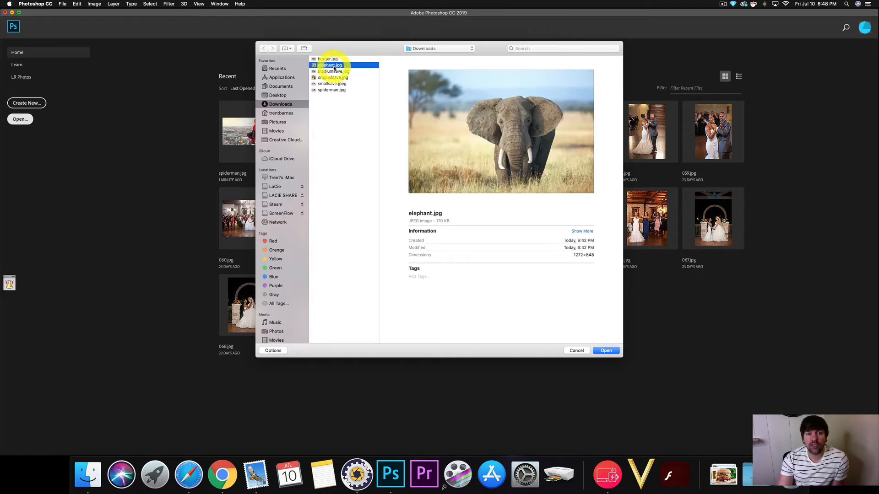
pyautogui.click(330, 89)
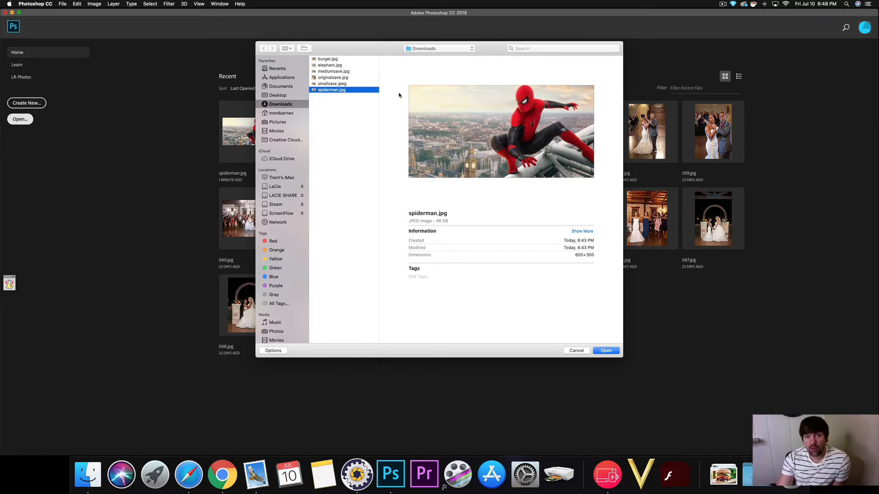
pyautogui.click(329, 59)
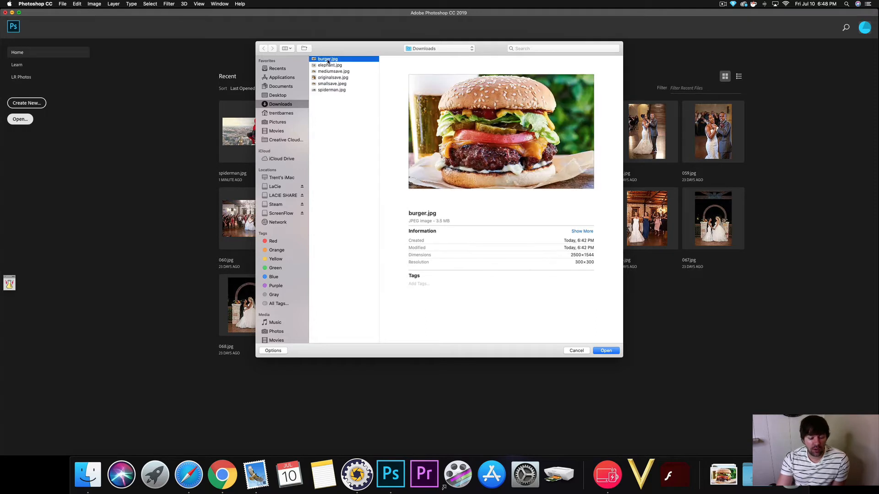
pyautogui.keyDown('super'); pyautogui.click(322, 65); pyautogui.keyUp('super')
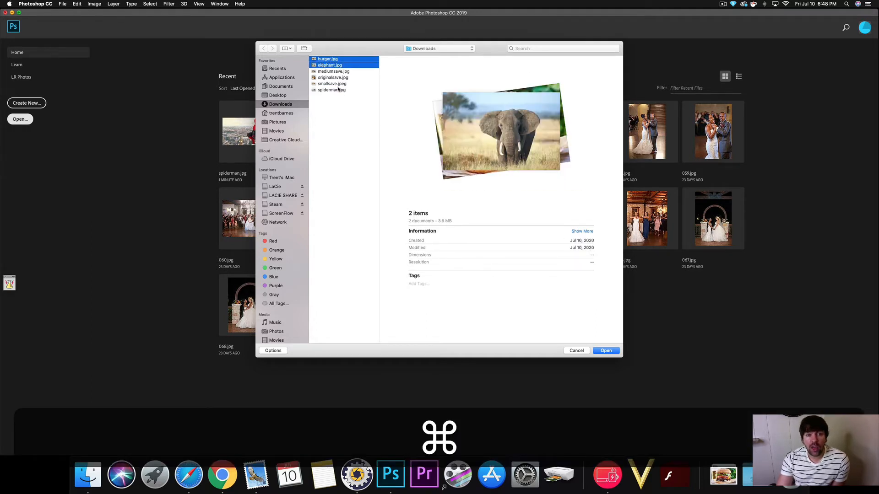
pyautogui.keyDown('super'); pyautogui.click(336, 90); pyautogui.keyUp('super')
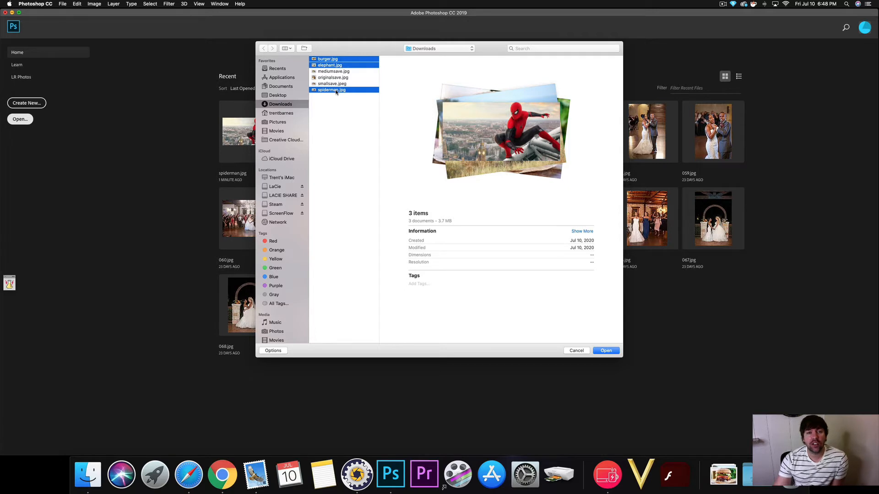
pyautogui.click(611, 351)
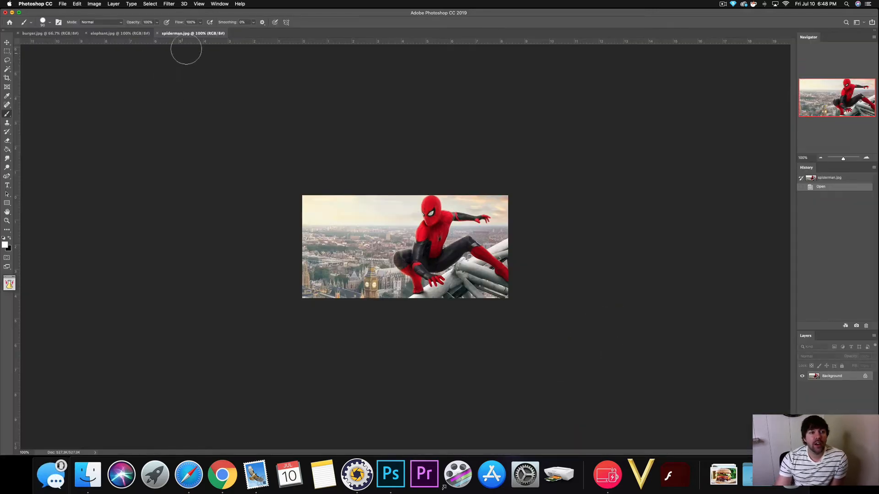
# View the burger, elephant and spiderman images one after another
pyautogui.click(125, 36)
pyautogui.click(49, 34)
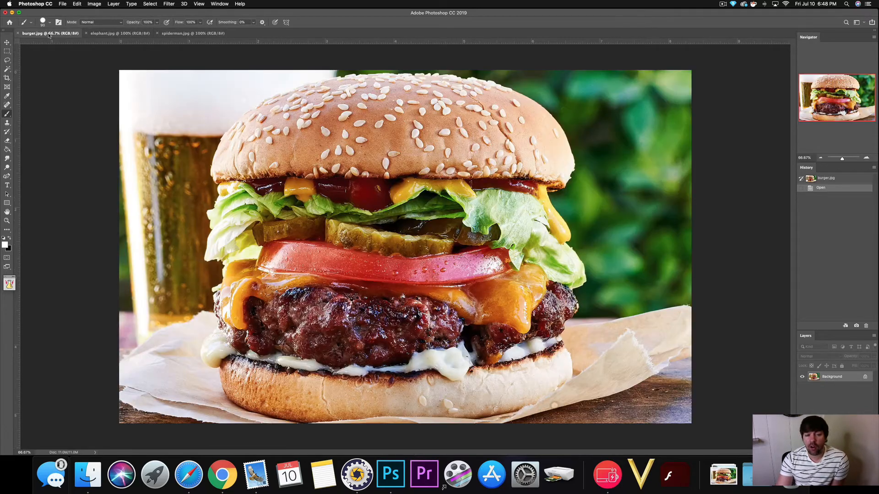
pyautogui.click(120, 34)
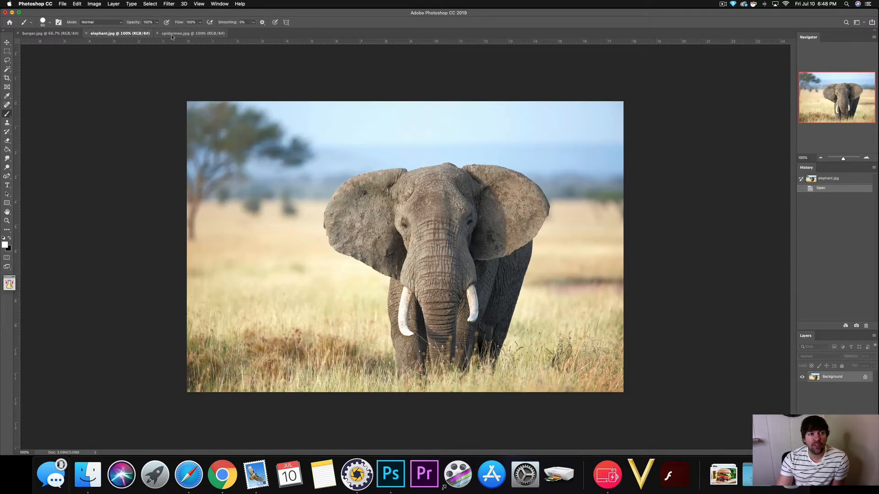
pyautogui.click(172, 34)
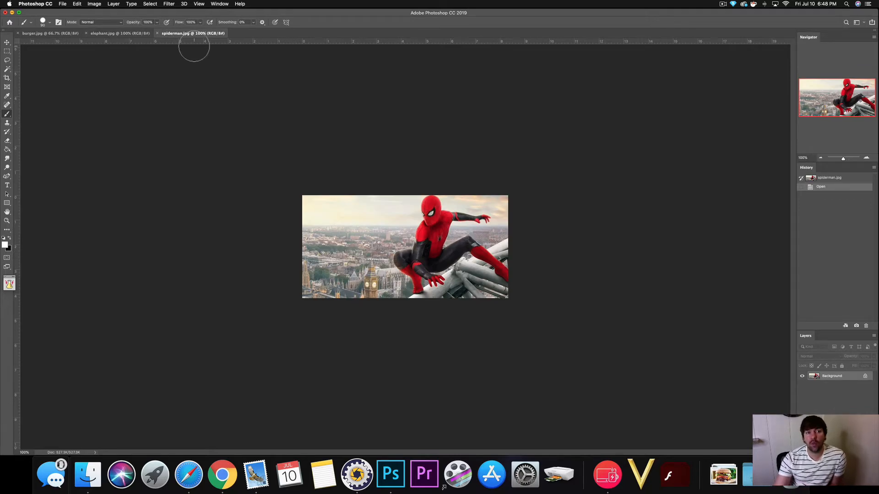
# Arrange the three open images side by side with Tile All Vertically
pyautogui.click(217, 4)
pyautogui.moveTo(291, 19)
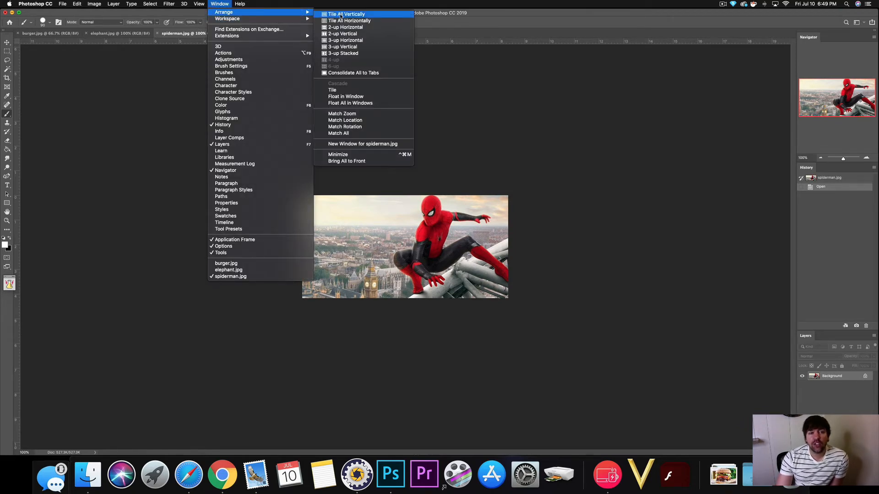
pyautogui.click(341, 14)
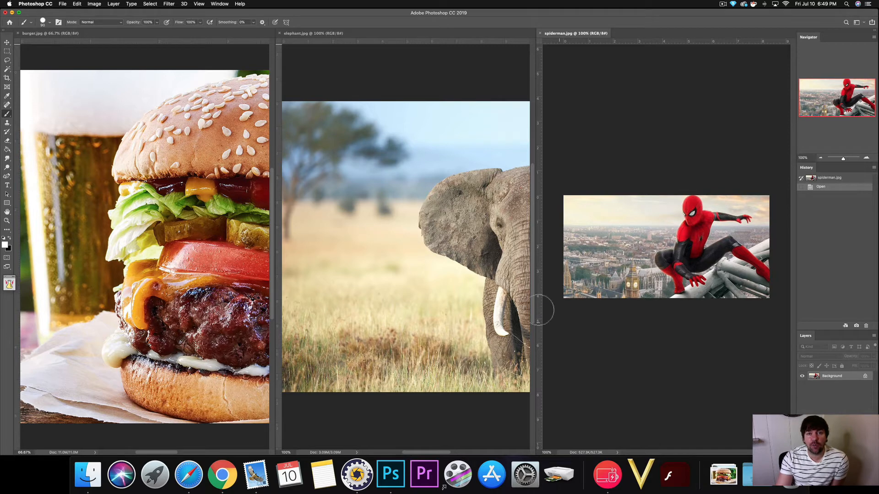
# Arrange the three open images in stacked rows with Tile All Horizontally
pyautogui.click(219, 4)
pyautogui.moveTo(247, 12)
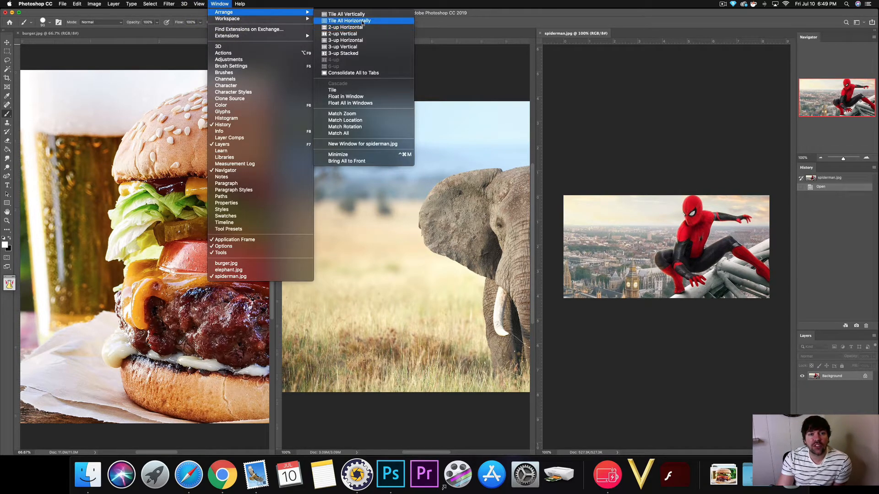
pyautogui.click(362, 21)
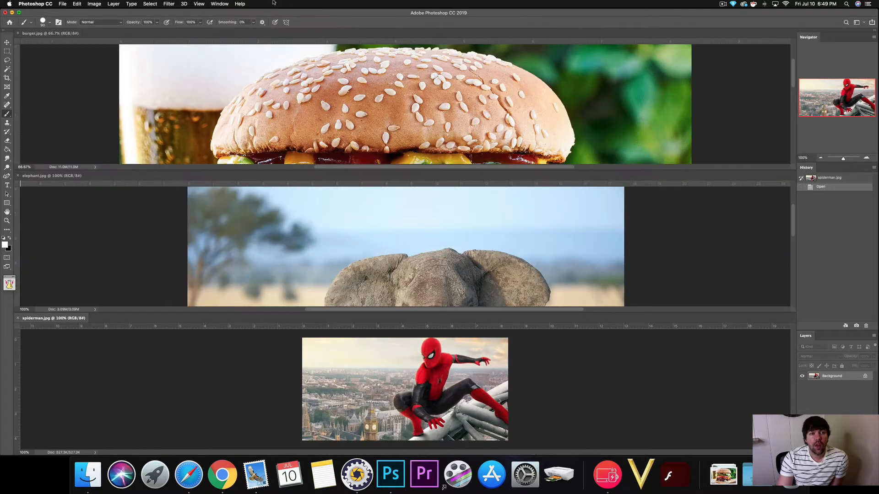
# Arrange the open images in the 3-up Stacked layout
pyautogui.click(221, 4)
pyautogui.moveTo(240, 12)
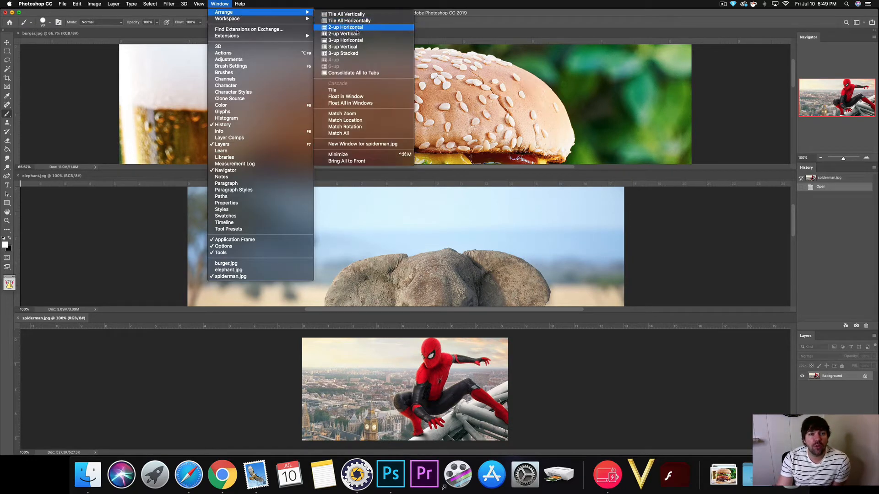
pyautogui.click(348, 54)
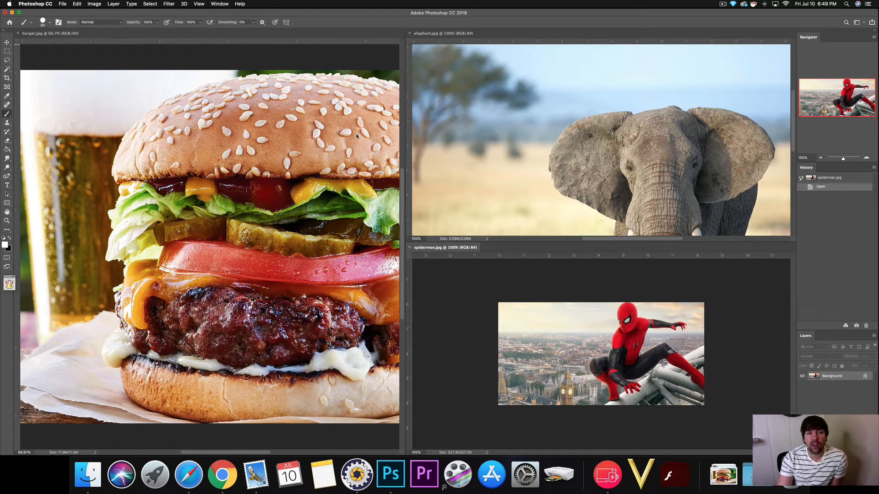
# Consolidate all open images to tabs and go through spiderman.jpg, burger.jpg and elephant.jpg
pyautogui.click(218, 4)
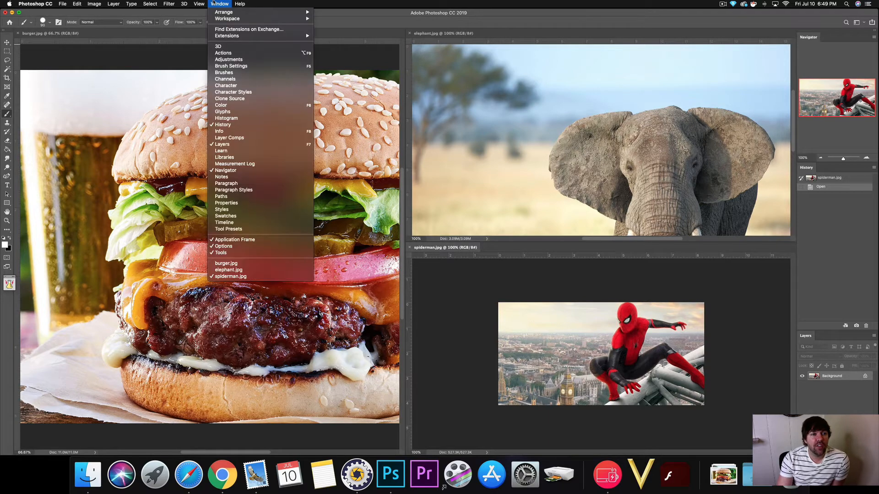
pyautogui.moveTo(306, 14)
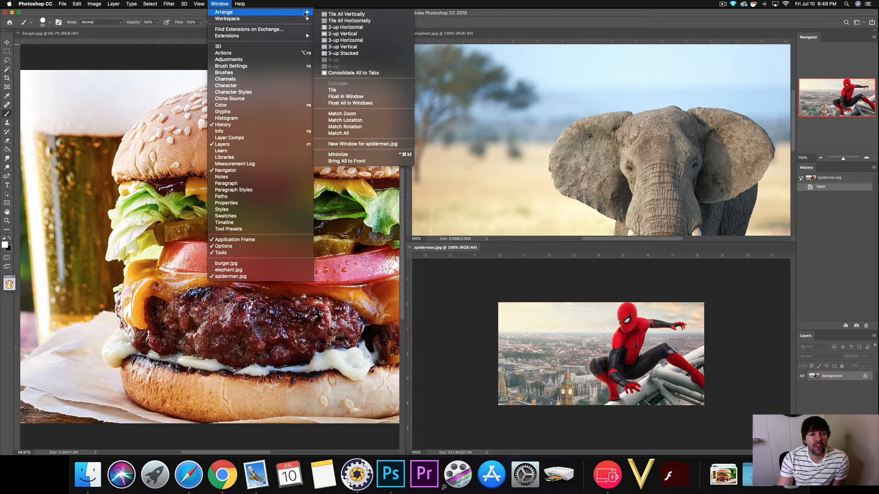
pyautogui.click(333, 72)
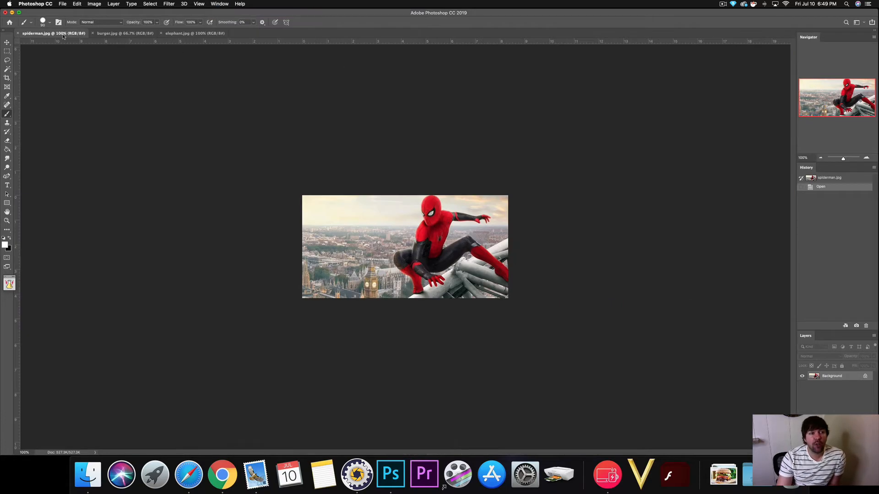
pyautogui.click(63, 35)
pyautogui.click(106, 35)
pyautogui.click(171, 35)
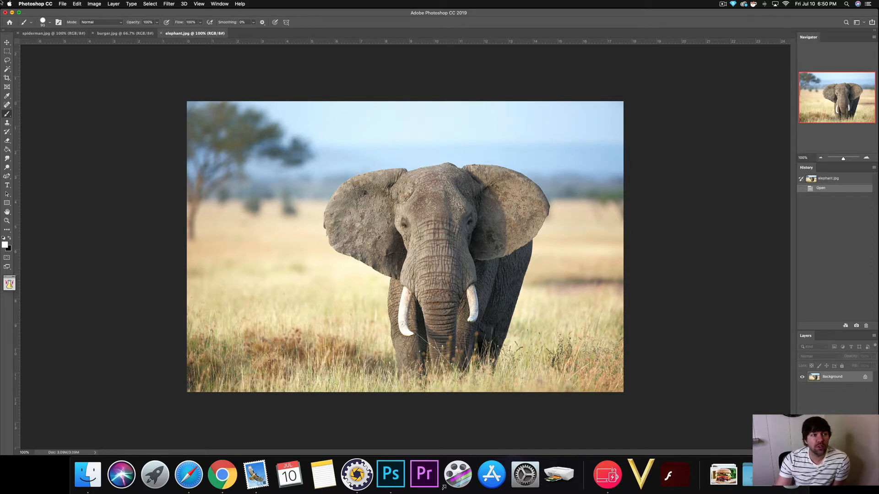
# Create a new landscape document 10 inches wide and 8 inches high at 72 pixels/inch with a white background
pyautogui.click(63, 4)
pyautogui.click(67, 12)
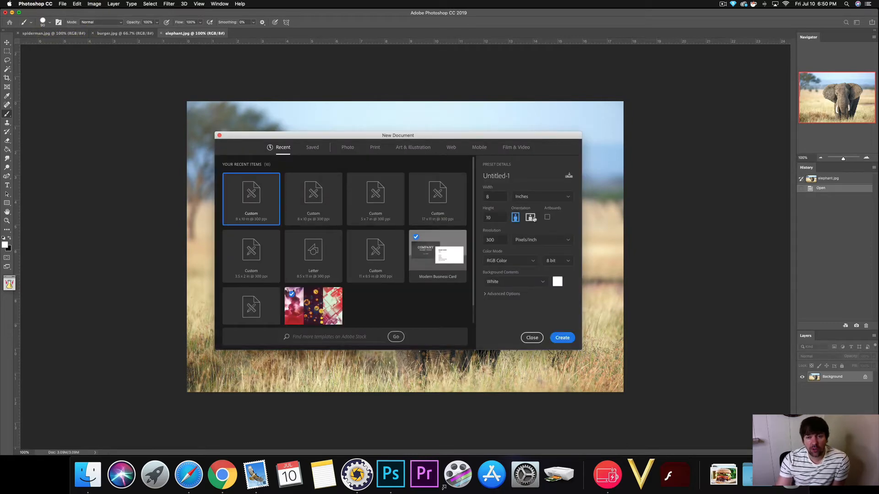
pyautogui.click(531, 218)
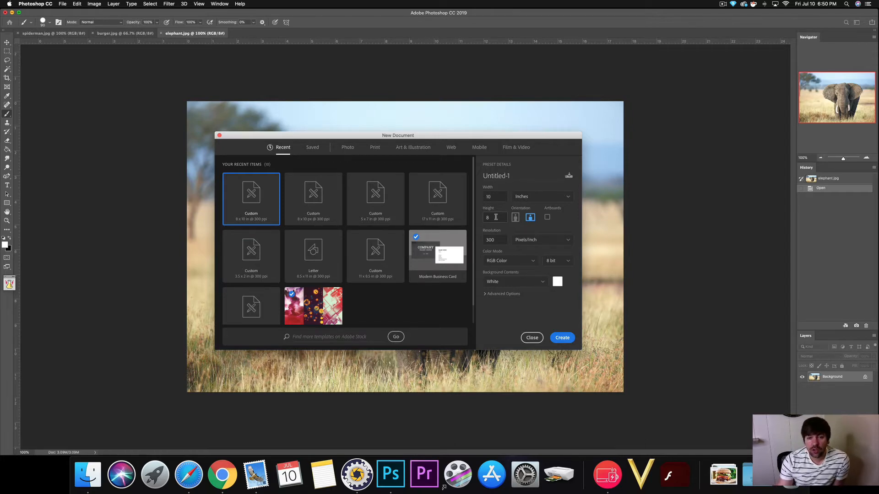
pyautogui.doubleClick(495, 241)
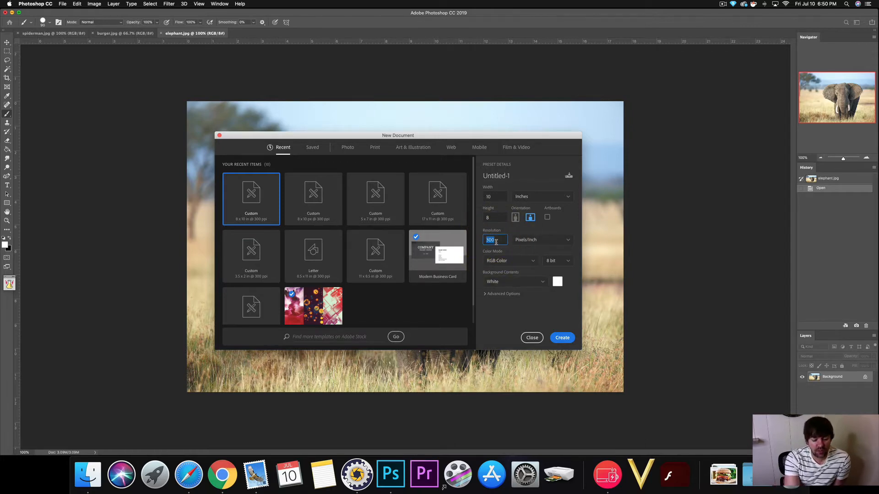
pyautogui.write('72')
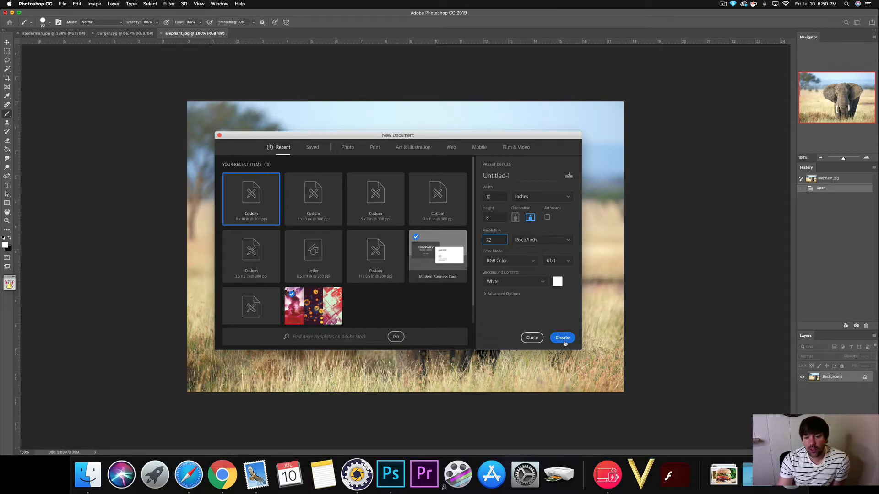
pyautogui.click(562, 338)
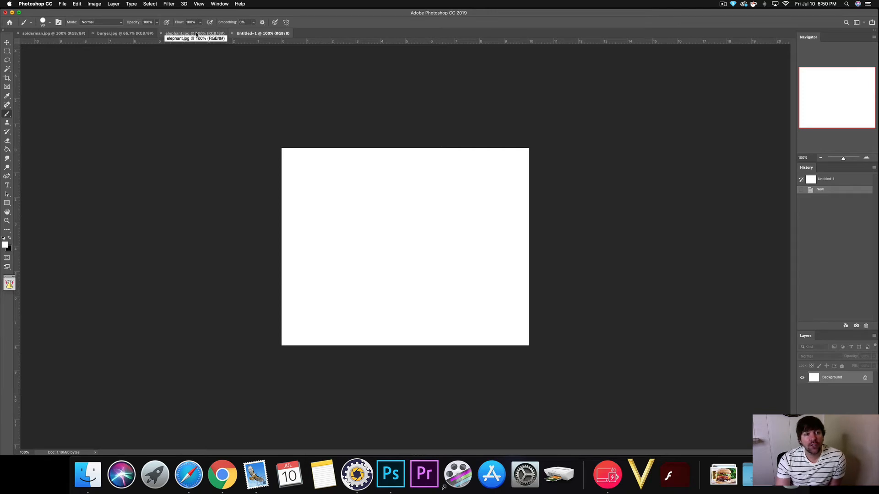
# Copy the elephant image into the blank Untitled-1 document with the Move tool, covering the whole canvas
pyautogui.click(196, 35)
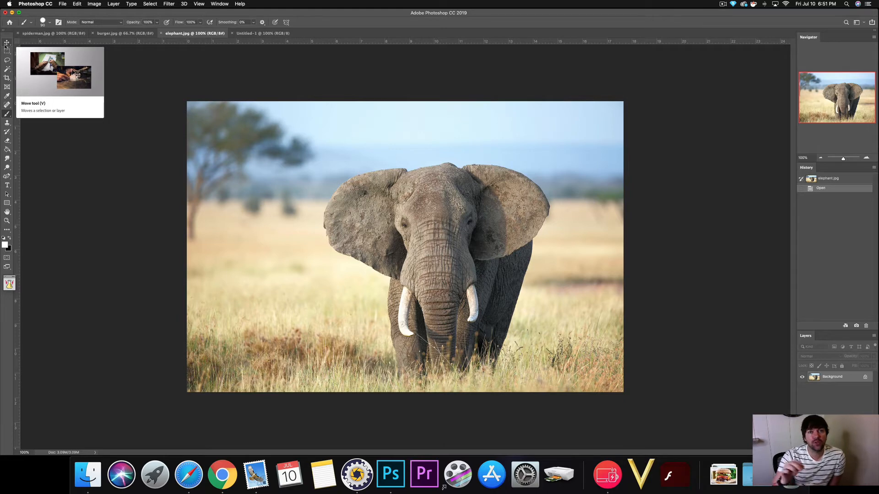
pyautogui.click(6, 44)
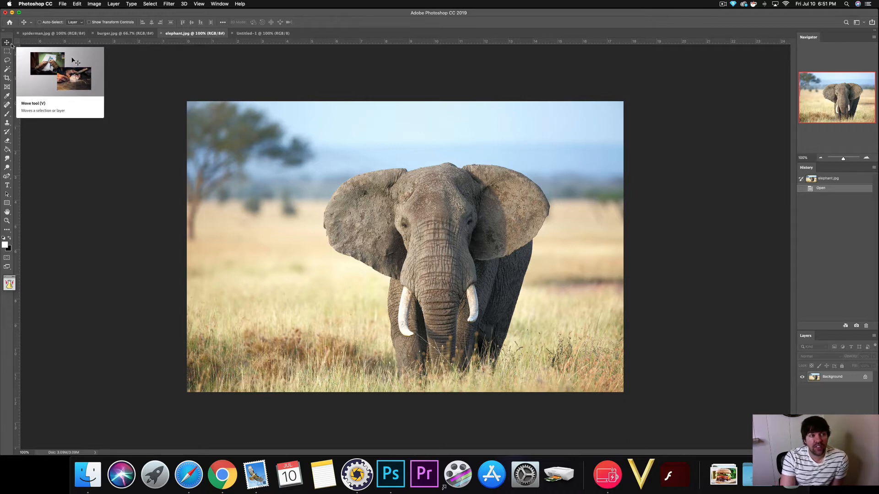
pyautogui.press('v')
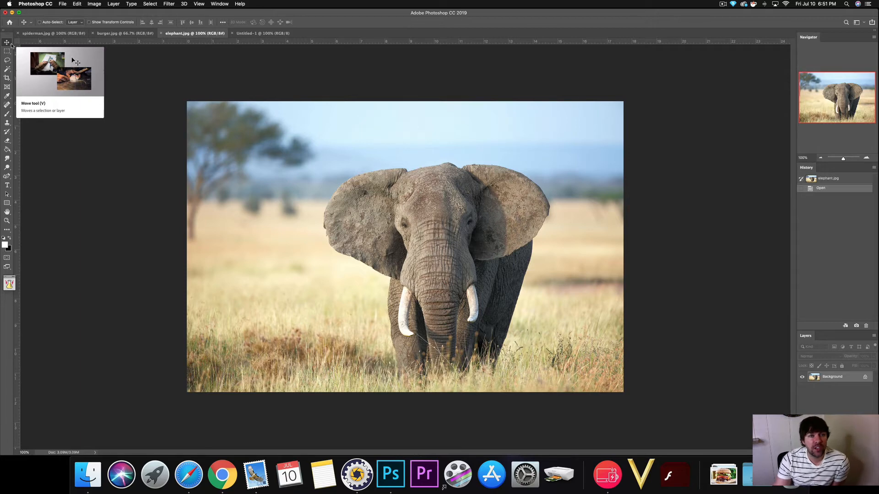
pyautogui.click(7, 43)
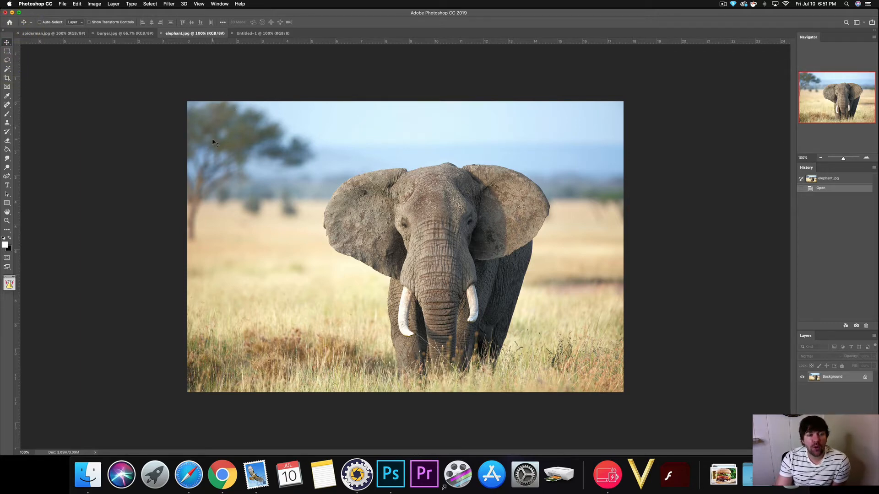
pyautogui.click(213, 142)
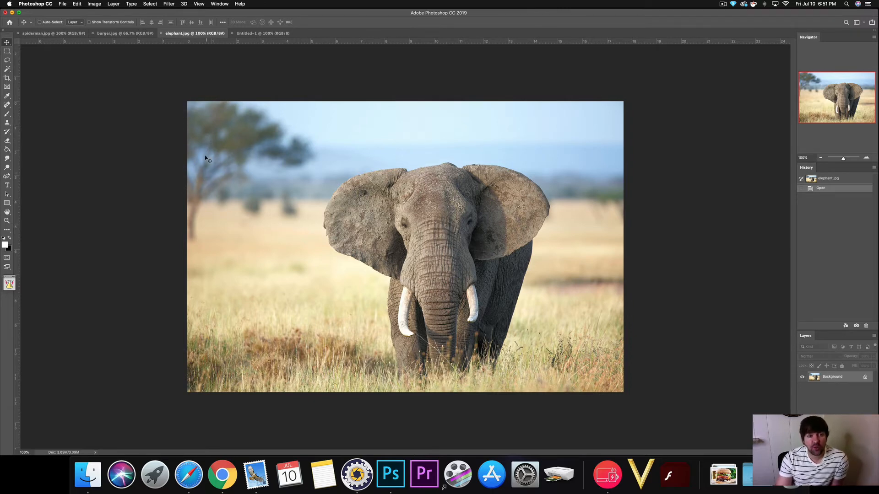
pyautogui.click(262, 33)
pyautogui.click(178, 34)
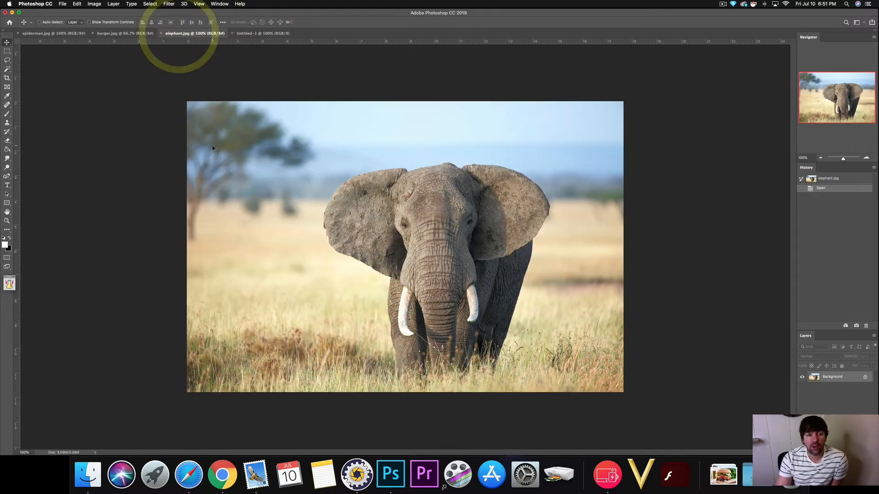
pyautogui.moveTo(203, 132); pyautogui.dragTo(285, 82)
pyautogui.moveTo(335, 171); pyautogui.dragTo(375, 235)
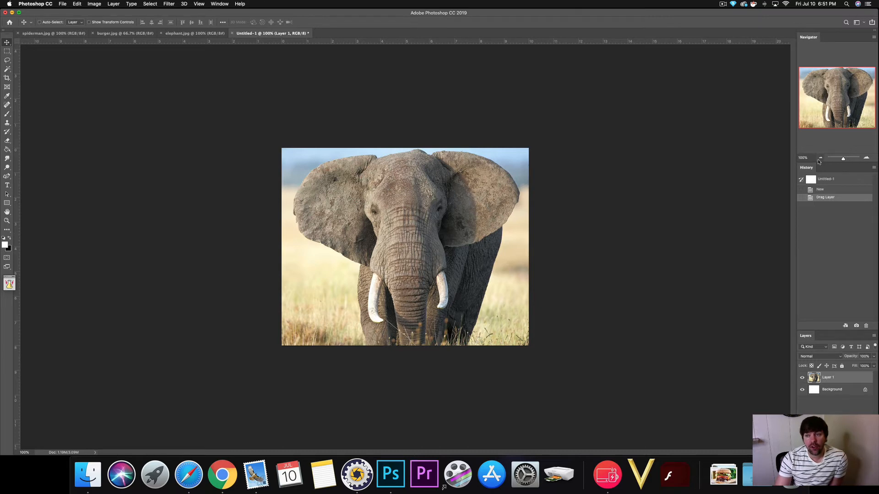
pyautogui.click(820, 158)
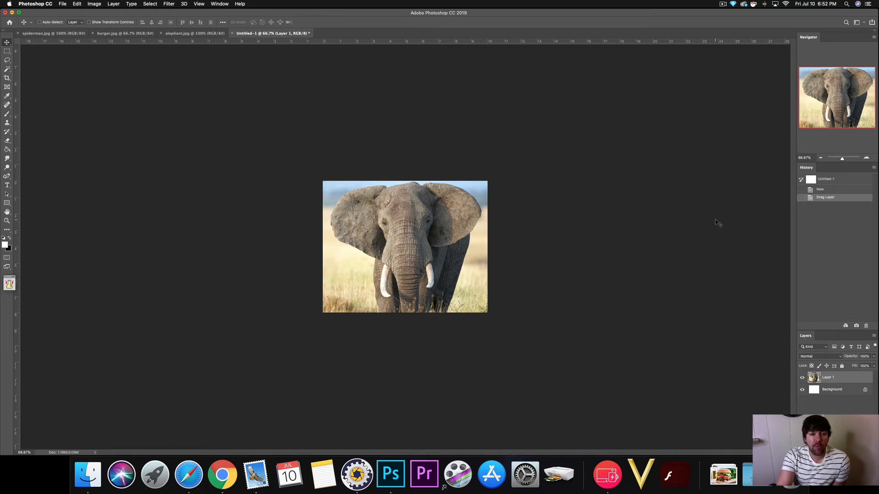
# Scale the elephant layer to about 23% with Free Transform and place it in the canvas's lower-right corner
pyautogui.press('super+t')
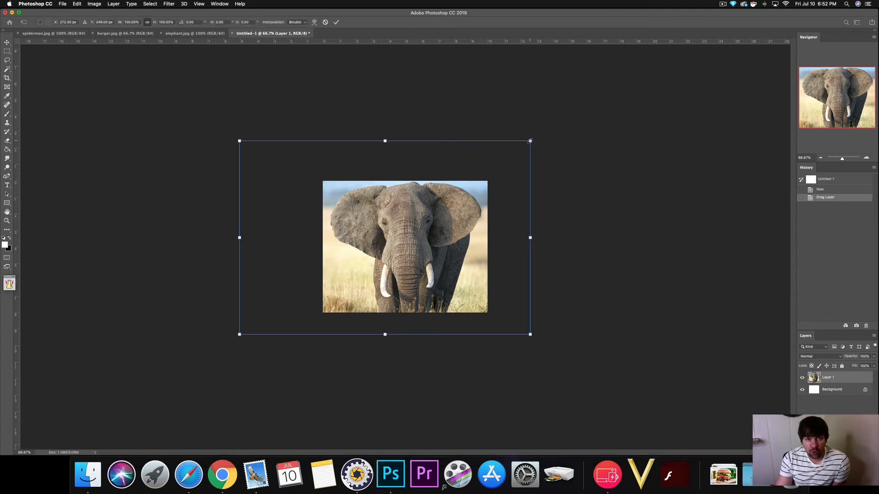
pyautogui.moveTo(529, 140); pyautogui.dragTo(309, 270)
pyautogui.moveTo(287, 309); pyautogui.dragTo(447, 281)
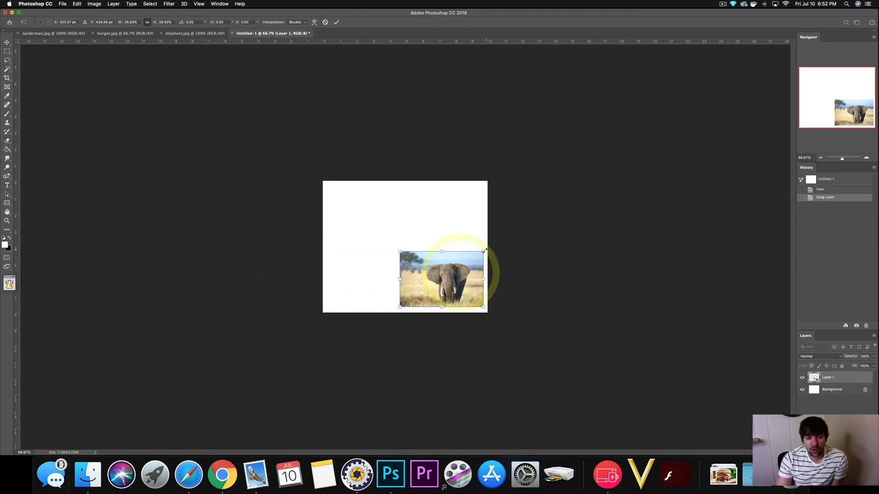
pyautogui.moveTo(483, 252); pyautogui.dragTo(452, 277)
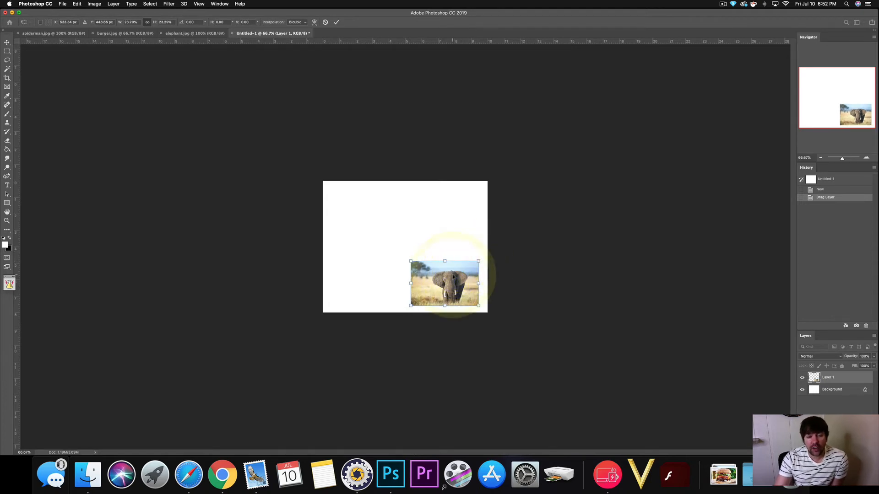
pyautogui.click(335, 23)
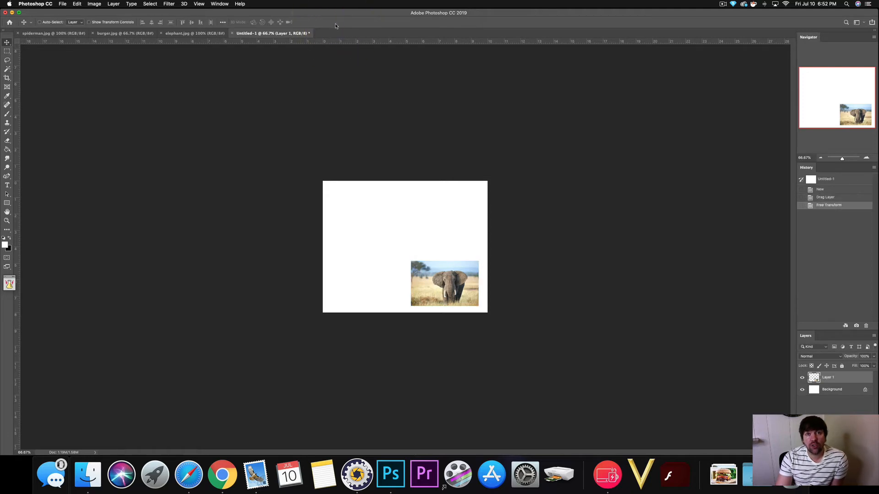
# Close elephant.jpg and bring up burger.jpg
pyautogui.click(196, 34)
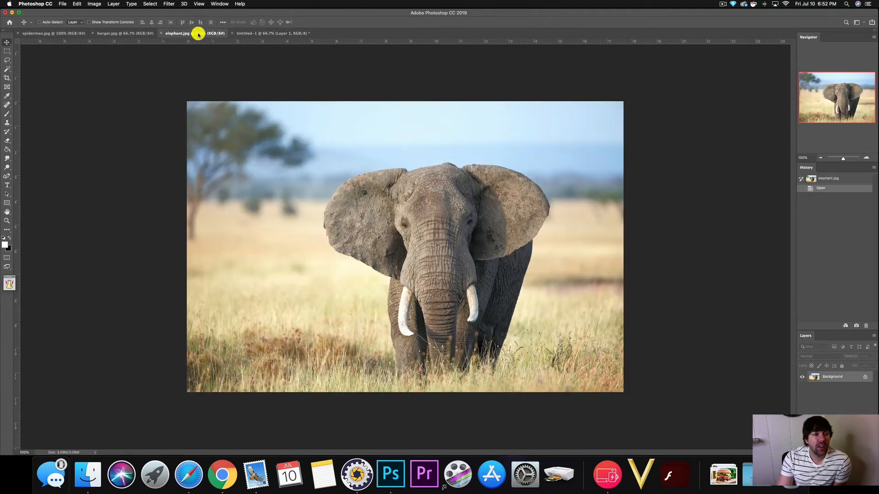
pyautogui.click(161, 33)
pyautogui.click(104, 34)
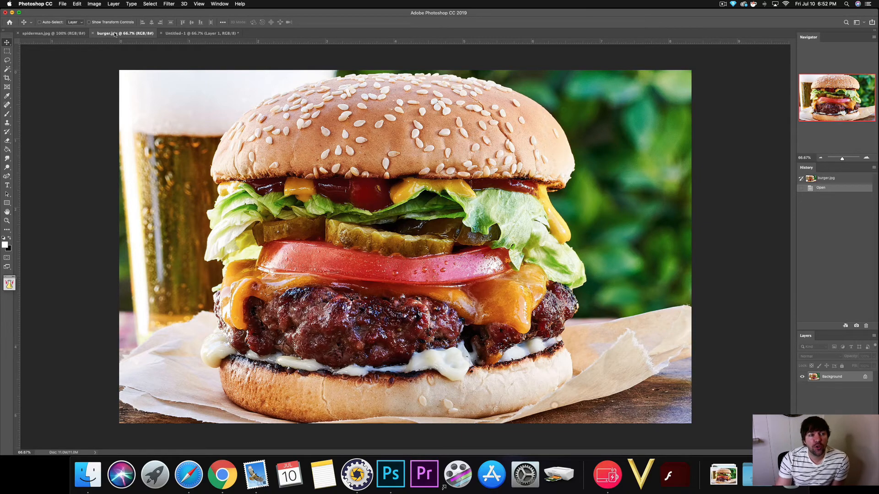
# Float burger.jpg in its own window below the canvas's upper part and copy its image into Untitled-1 with the Move tool
pyautogui.moveTo(115, 34); pyautogui.dragTo(87, 199)
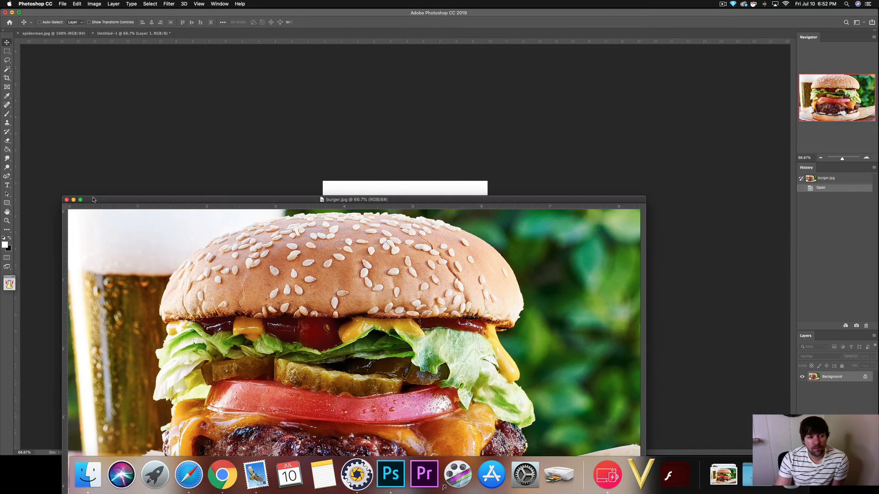
pyautogui.moveTo(95, 197); pyautogui.dragTo(99, 237)
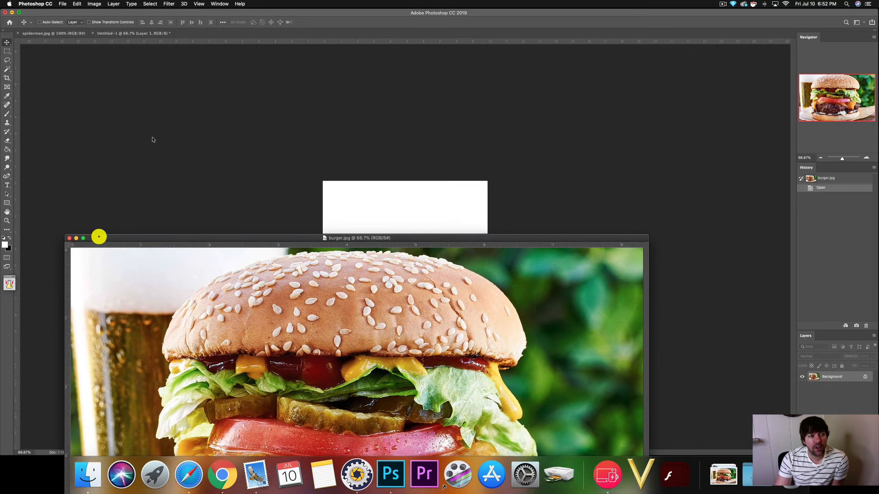
pyautogui.click(7, 42)
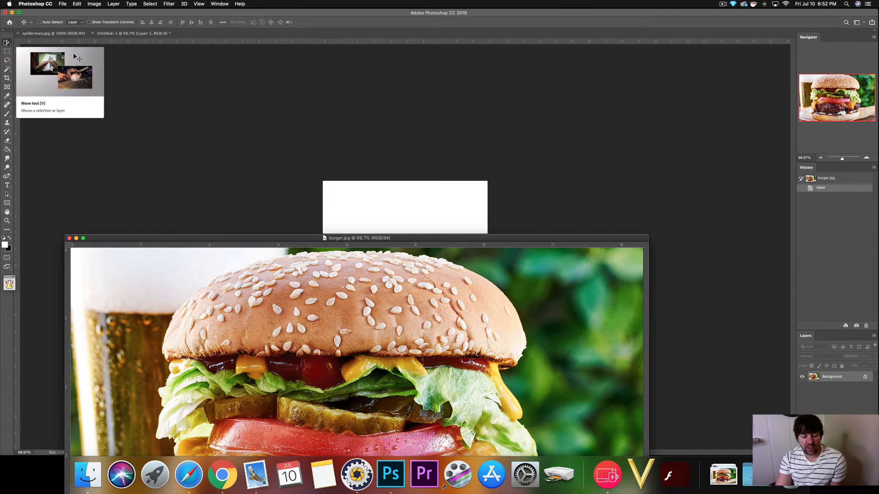
pyautogui.click(405, 361)
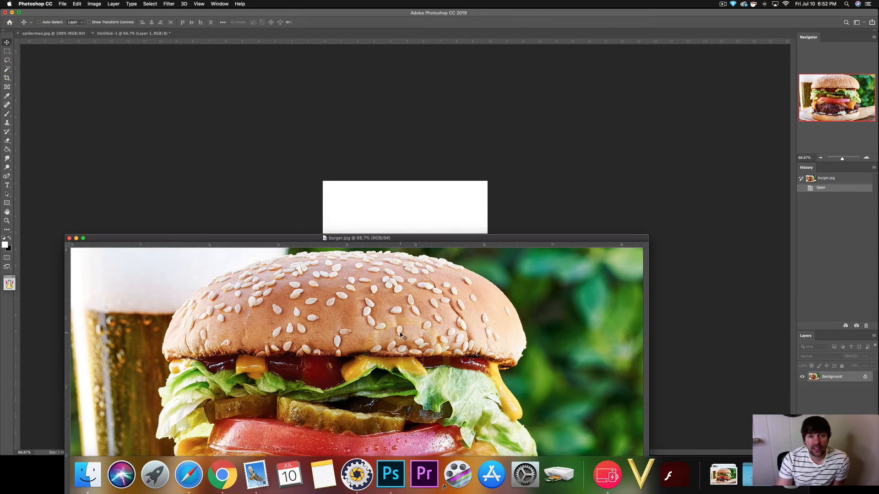
pyautogui.moveTo(399, 333); pyautogui.dragTo(413, 221)
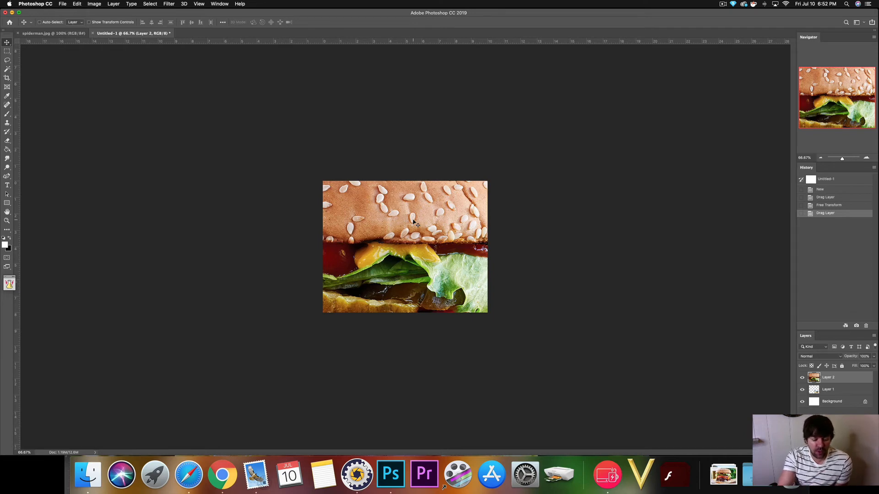
# Scale the burger layer to about 13% with Free Transform and place it above the elephant at the canvas's right side
pyautogui.press('super+t')
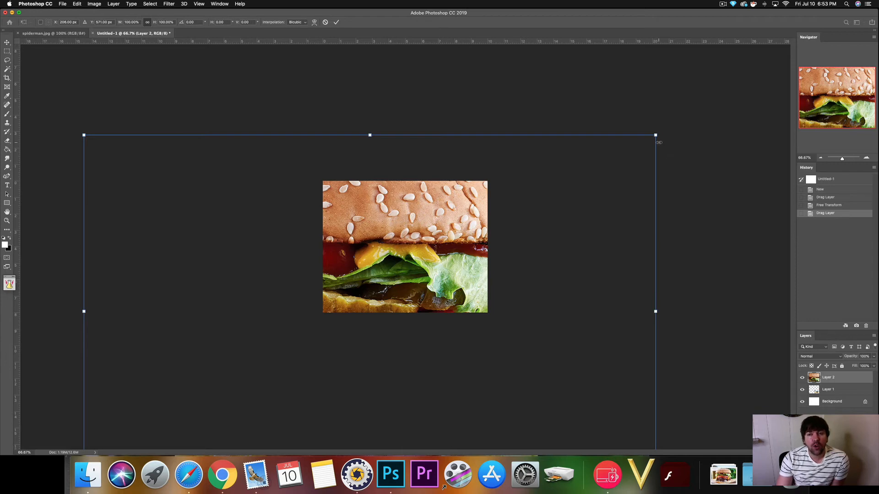
pyautogui.moveTo(656, 136); pyautogui.dragTo(262, 400)
pyautogui.moveTo(167, 420); pyautogui.dragTo(394, 220)
pyautogui.moveTo(303, 289); pyautogui.dragTo(406, 248)
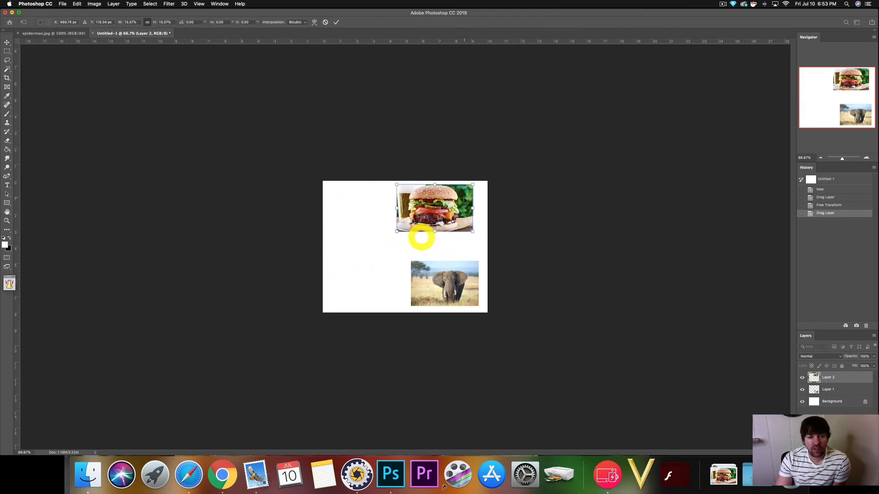
pyautogui.moveTo(451, 202); pyautogui.dragTo(457, 217)
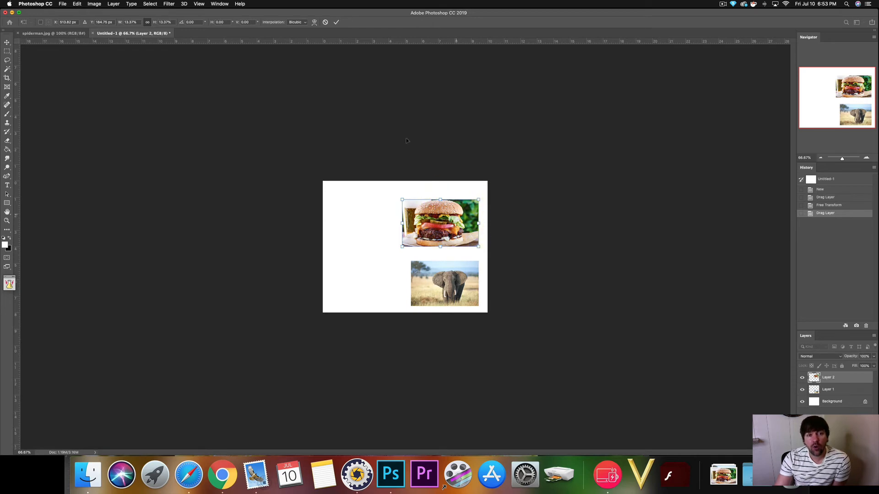
pyautogui.click(335, 22)
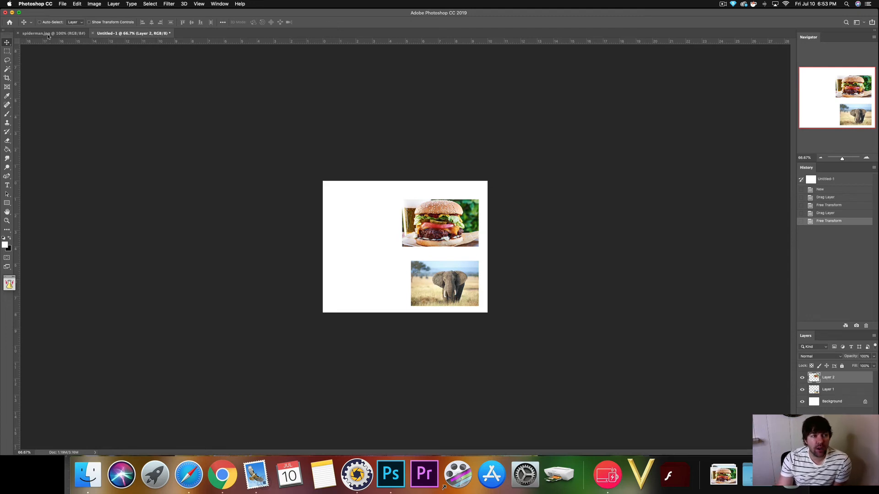
# Copy the image from a floated spiderman.jpg into Untitled-1, then scale it to about 49% and place it left of the elephant
pyautogui.moveTo(49, 35); pyautogui.dragTo(67, 204)
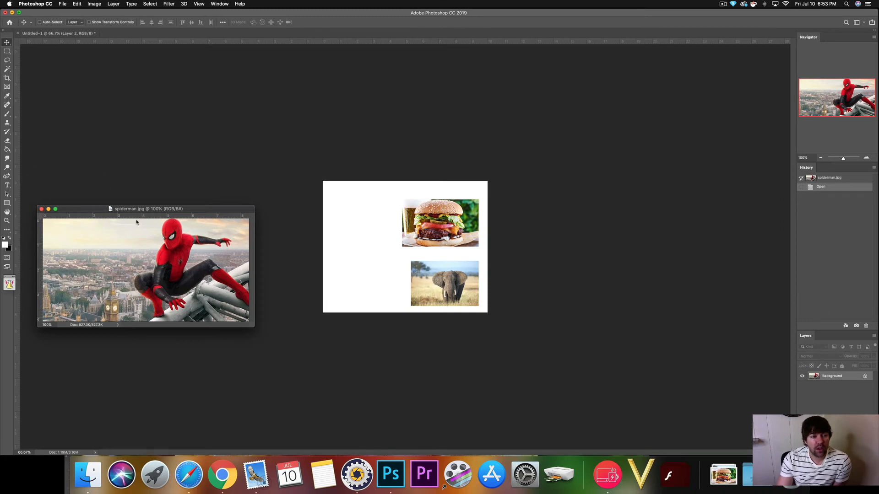
pyautogui.moveTo(123, 257); pyautogui.dragTo(383, 245)
pyautogui.press('super+t')
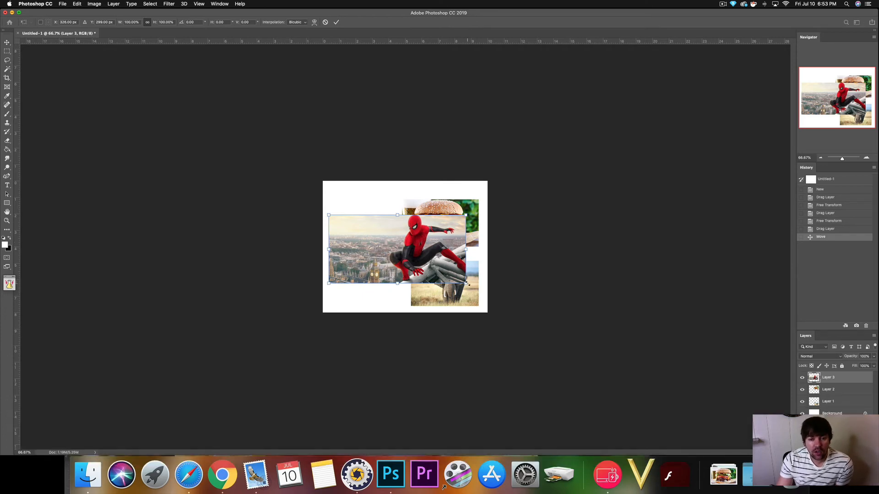
pyautogui.moveTo(468, 286); pyautogui.dragTo(379, 267)
pyautogui.moveTo(384, 259); pyautogui.dragTo(385, 263)
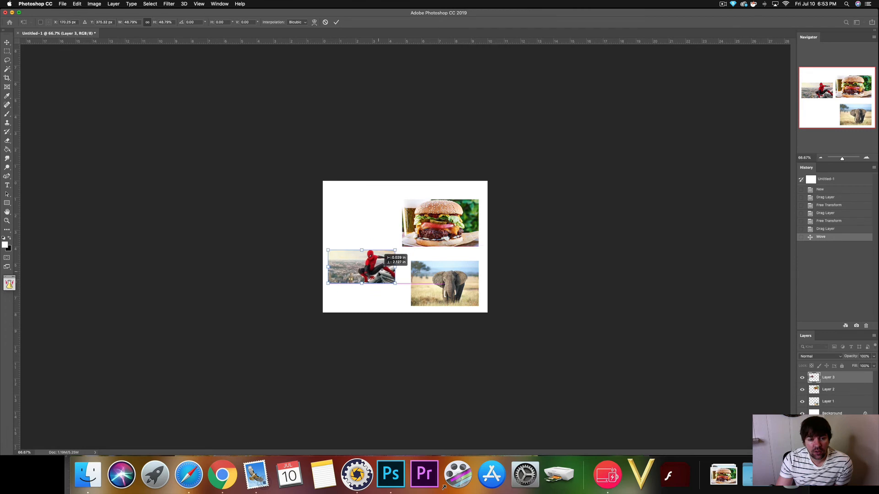
pyautogui.press('Return')
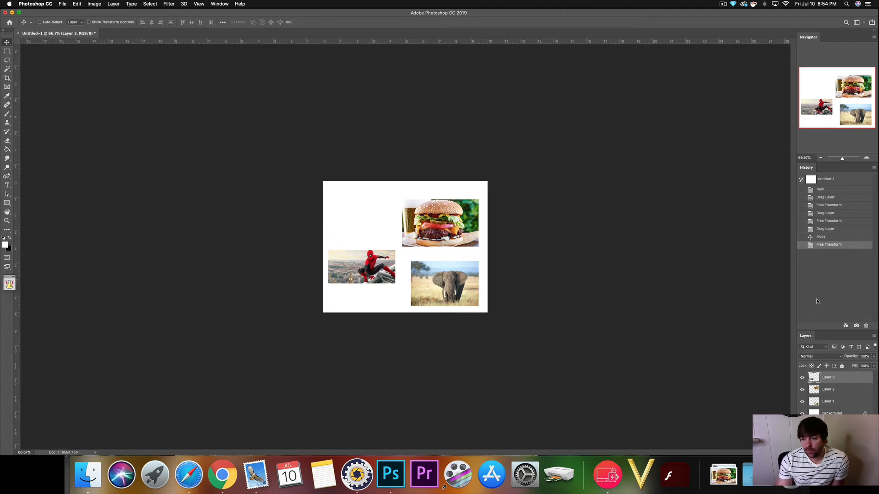
# Select Layer 1, Layer 2 and Layer 3 in turn and enlarge the Layers panel to fit the whole layer list
pyautogui.click(834, 331)
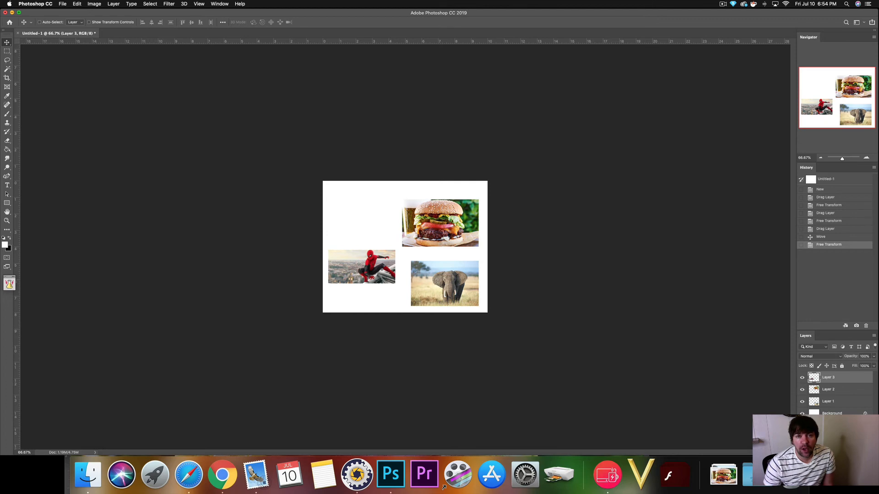
pyautogui.click(833, 407)
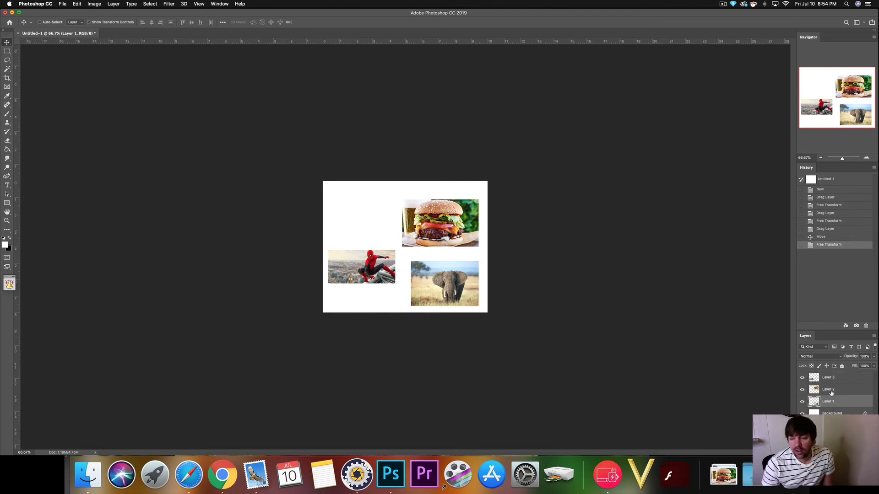
pyautogui.click(831, 391)
pyautogui.click(826, 378)
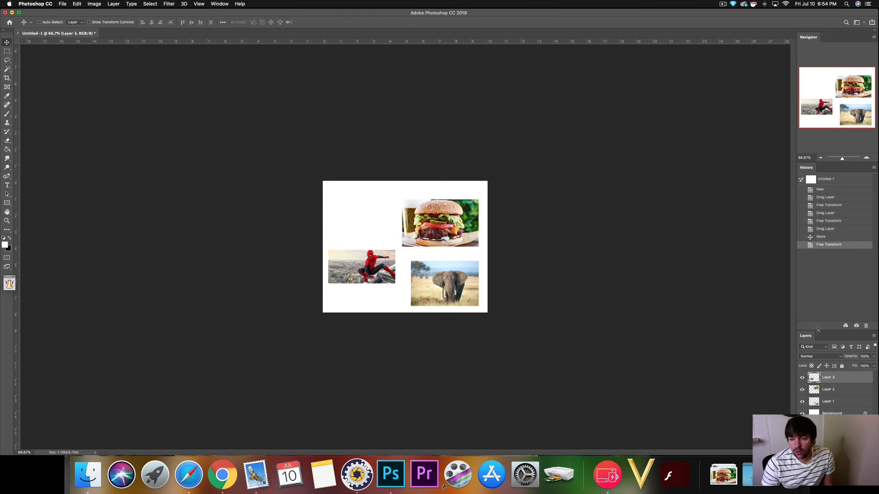
pyautogui.moveTo(820, 332); pyautogui.dragTo(822, 282)
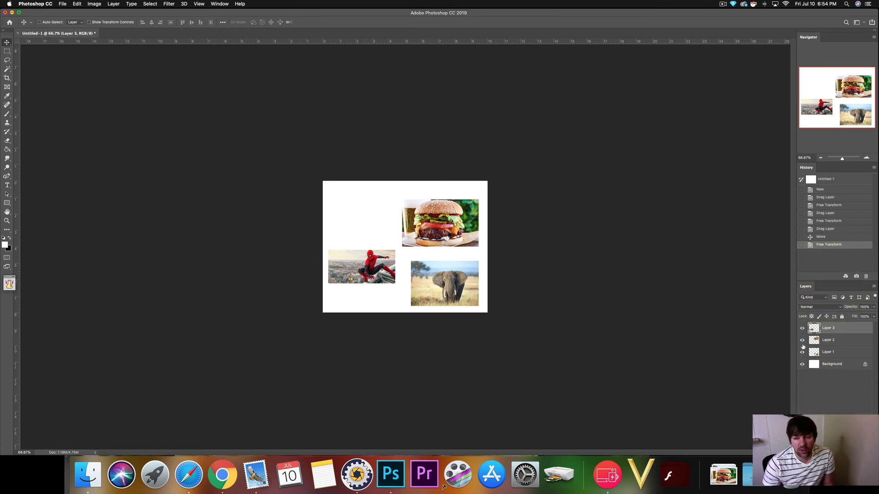
# Hide Layer 1, Layer 2 and Layer 3, leaving only the white background displayed
pyautogui.click(801, 352)
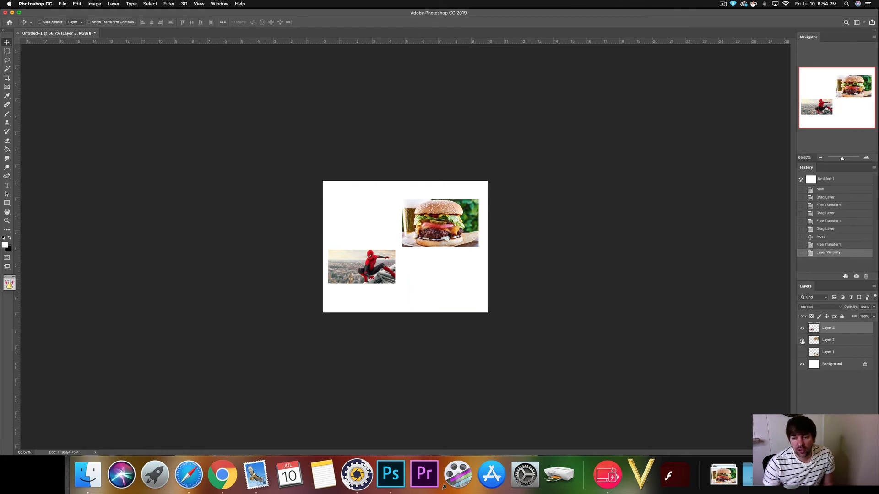
pyautogui.click(802, 340)
pyautogui.click(802, 328)
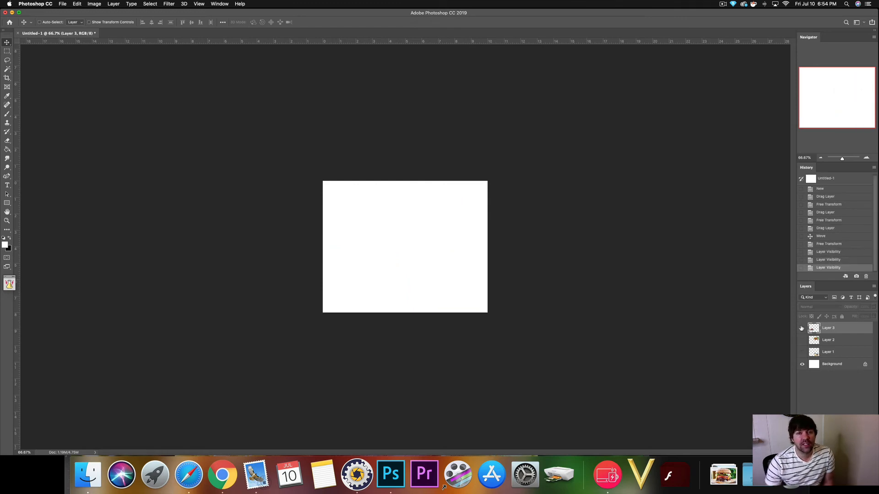
# Show Layer 1 again and rename it elephant
pyautogui.click(802, 352)
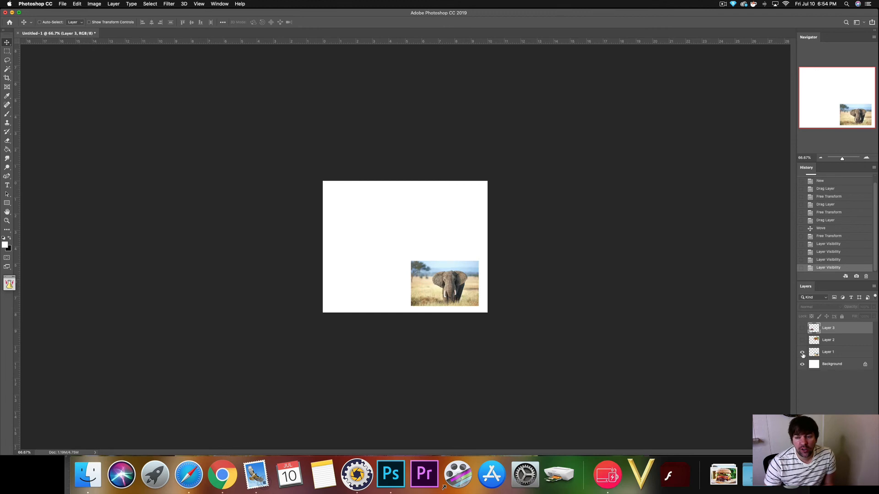
pyautogui.click(827, 356)
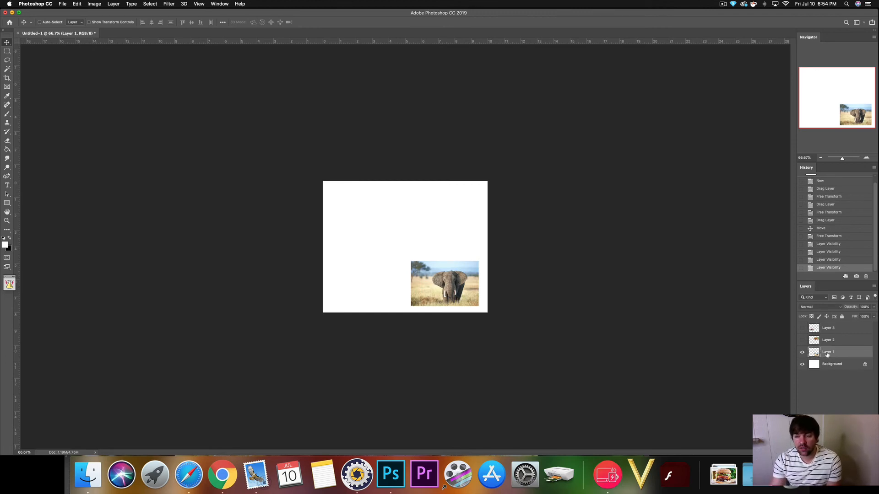
pyautogui.doubleClick(828, 353)
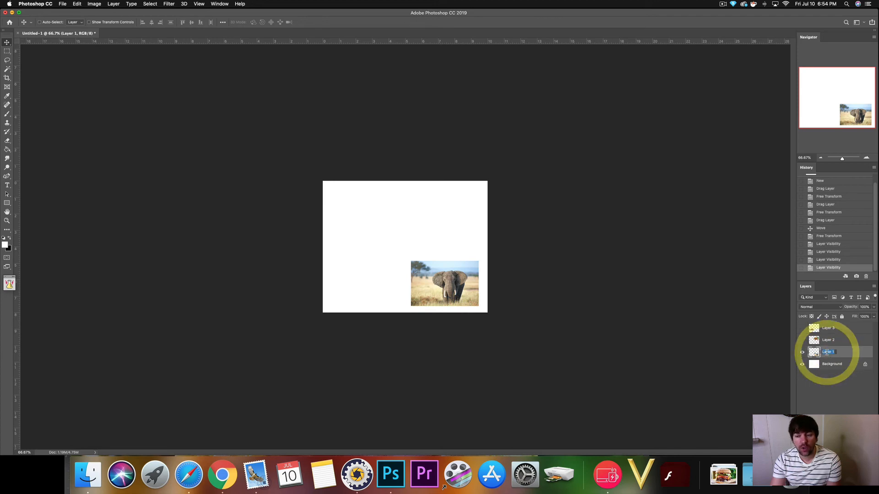
pyautogui.write('elephant')
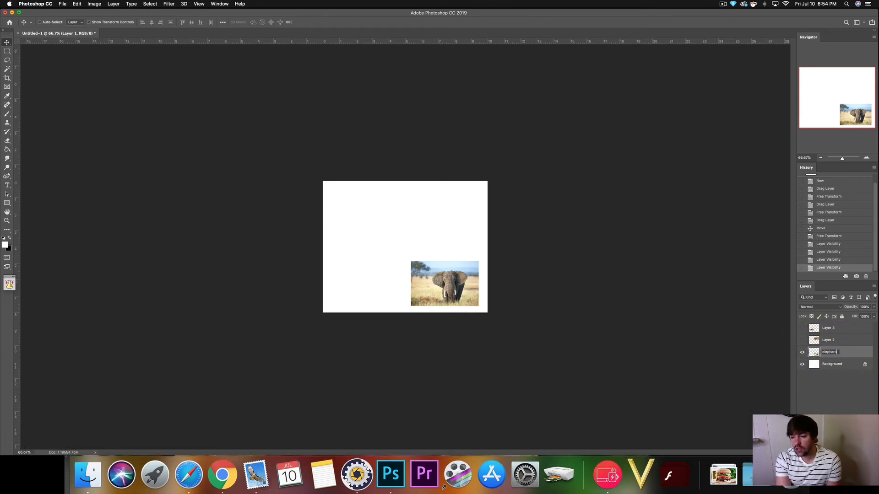
pyautogui.press('Return')
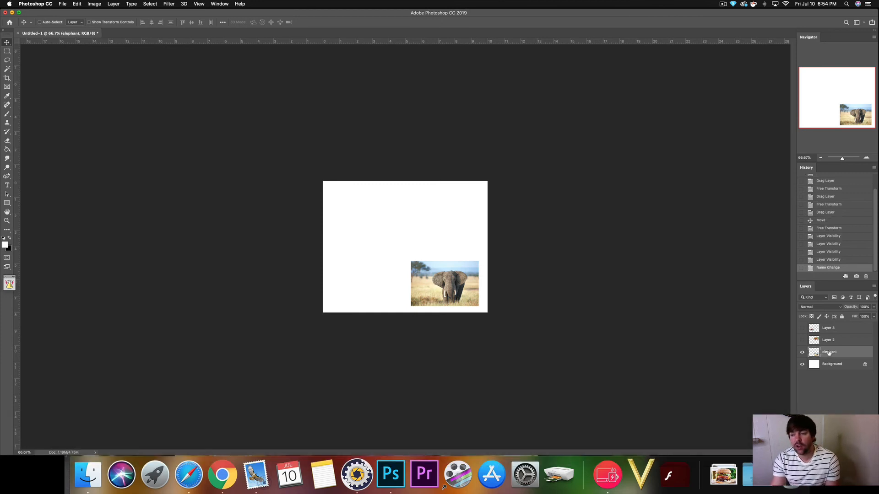
# Show Layer 2 again and rename it burger
pyautogui.click(802, 341)
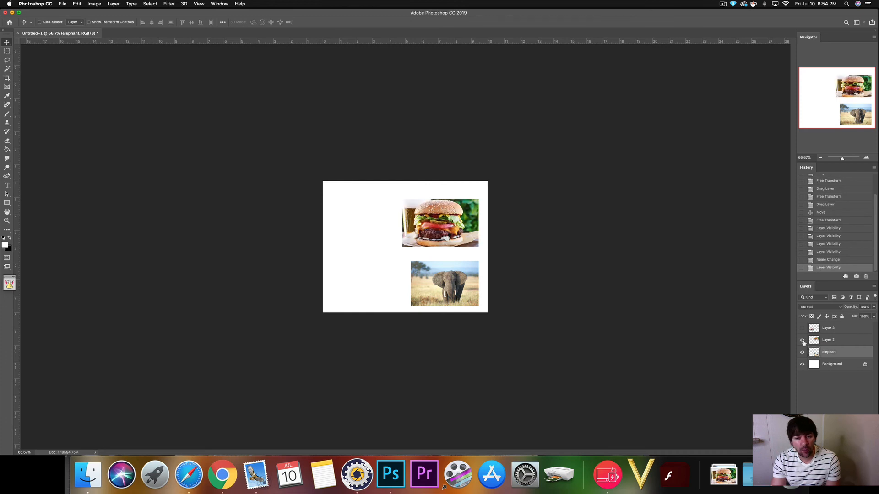
pyautogui.click(829, 341)
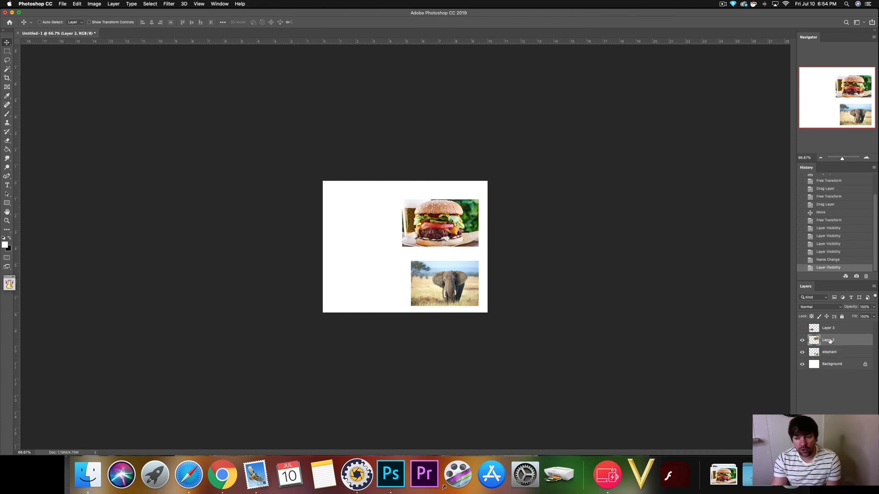
pyautogui.doubleClick(830, 341)
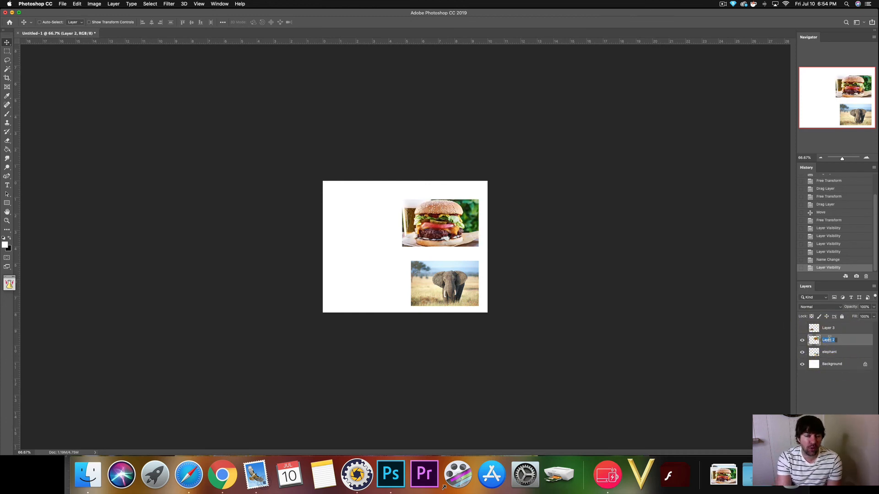
pyautogui.write('burger')
pyautogui.press('Return')
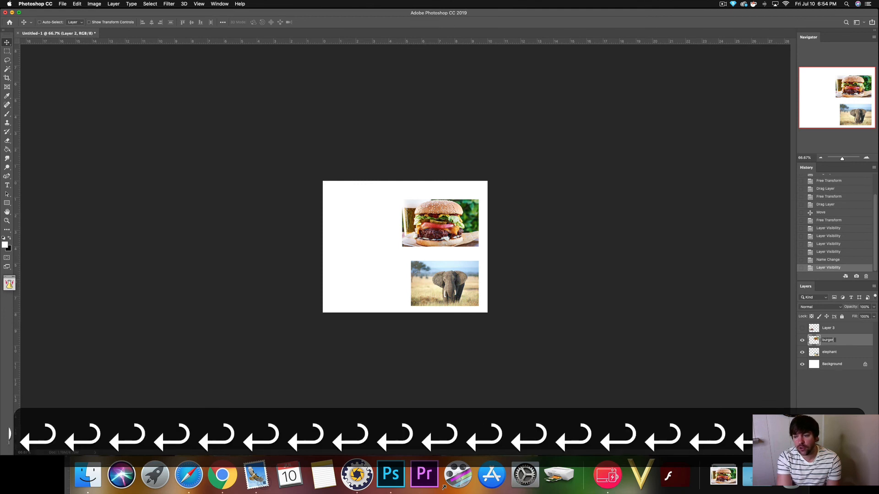
# Show Layer 3 again and rename it spiderman, leaving no layer selected
pyautogui.click(801, 329)
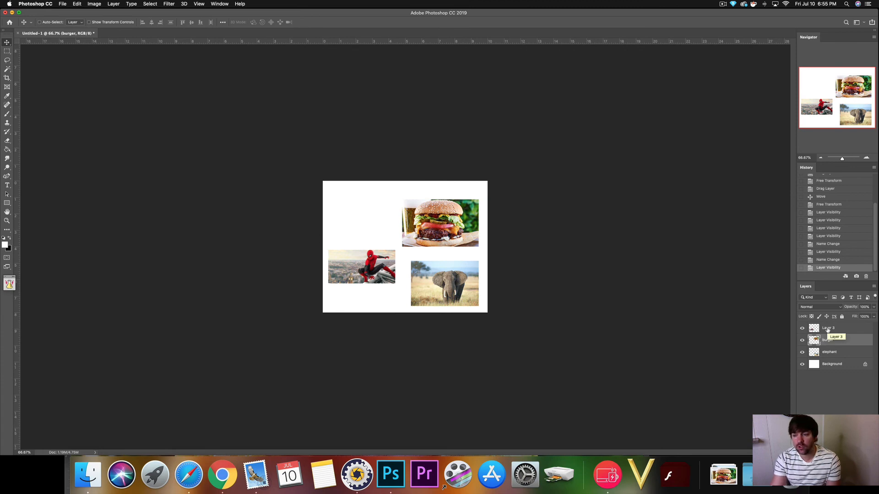
pyautogui.doubleClick(827, 328)
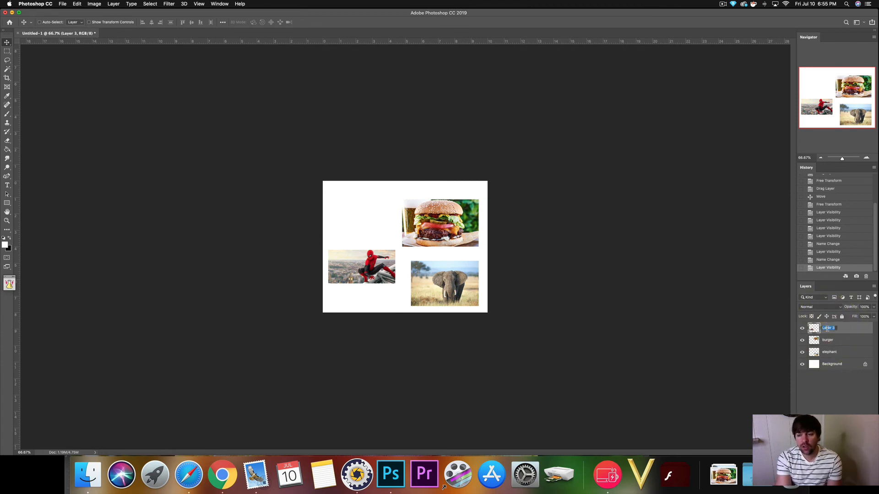
pyautogui.write('spiderman')
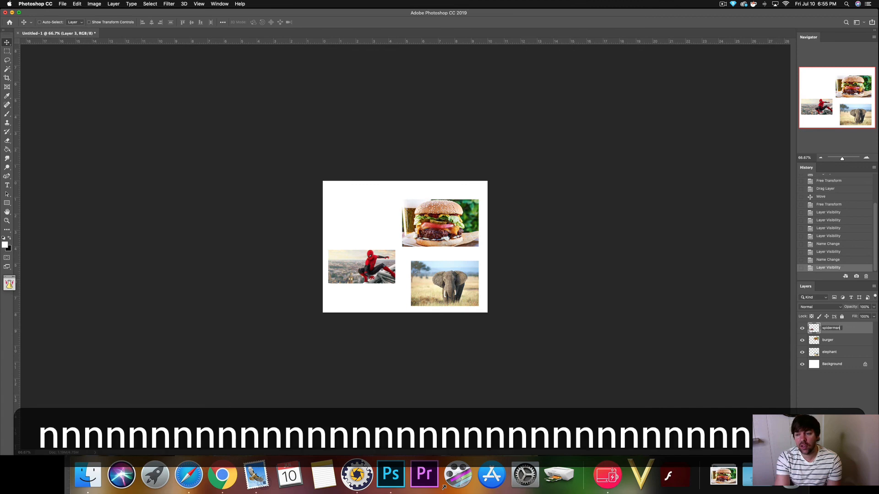
pyautogui.press('Return')
pyautogui.press('super+alt+a')
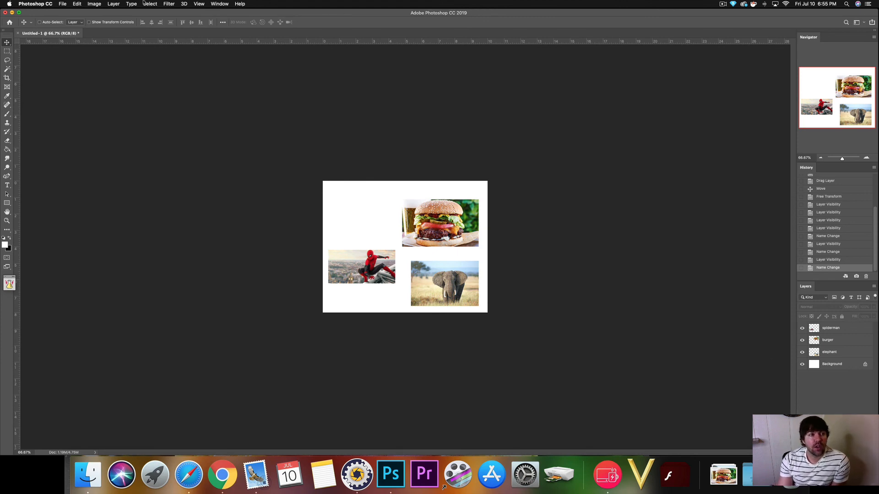
# Save the document as Project-FAM.psd in the Downloads folder, in Photoshop format with layers kept
pyautogui.click(64, 3)
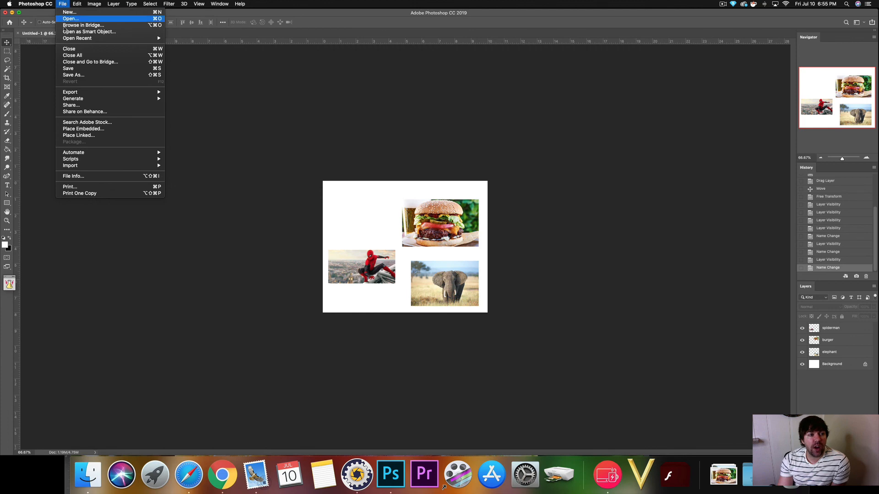
pyautogui.click(76, 75)
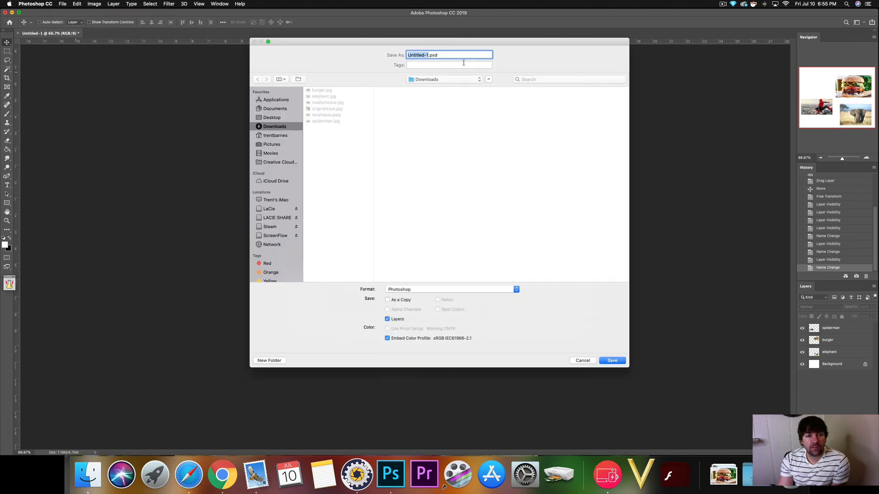
pyautogui.moveTo(379, 44); pyautogui.dragTo(600, 89)
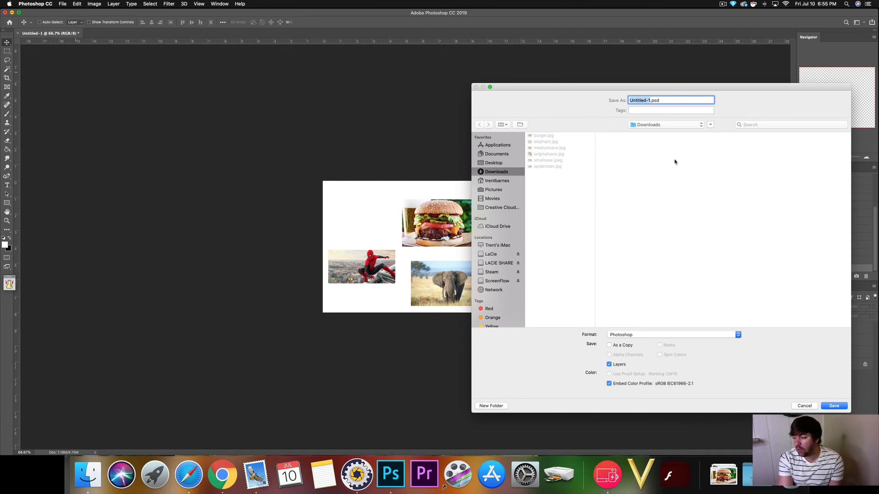
pyautogui.write('Project')
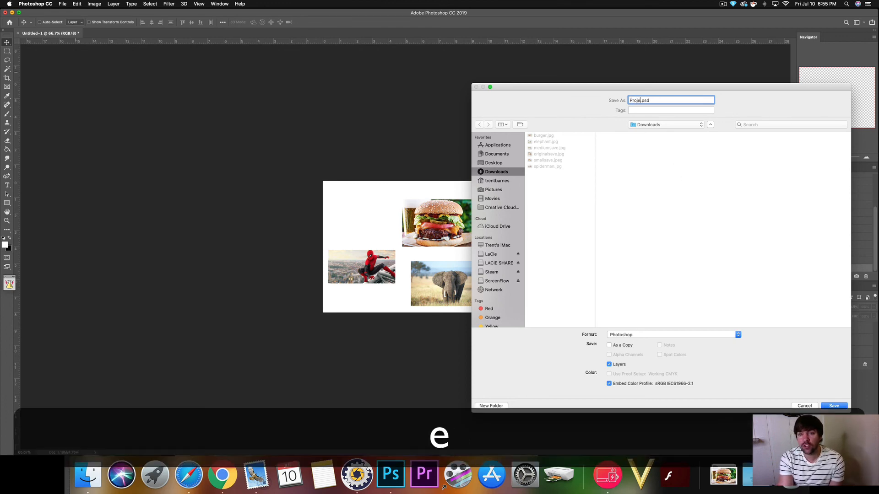
pyautogui.write('-FAM')
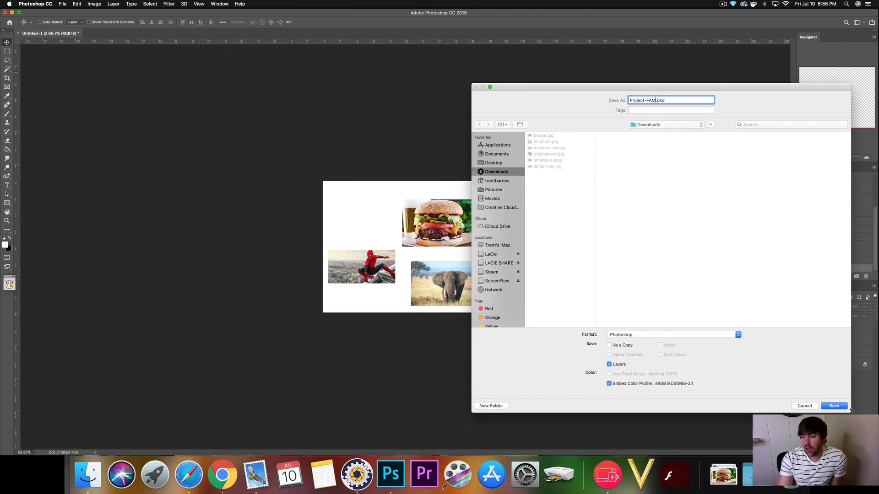
pyautogui.click(833, 406)
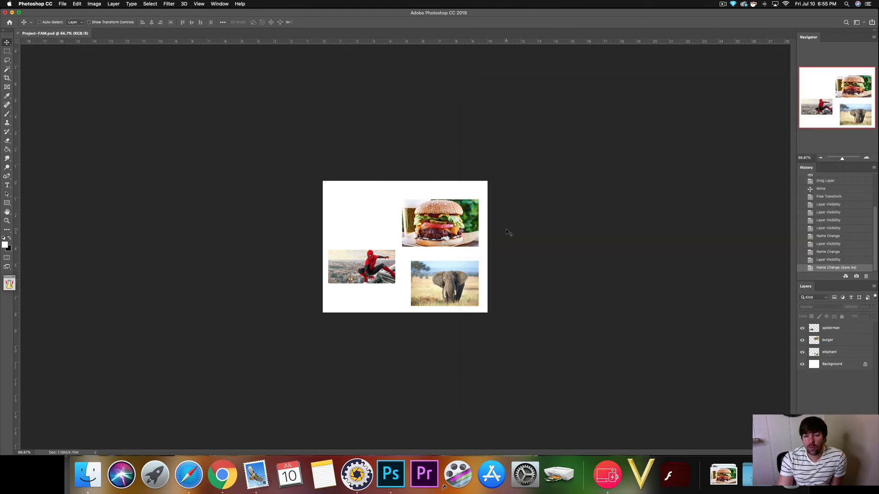